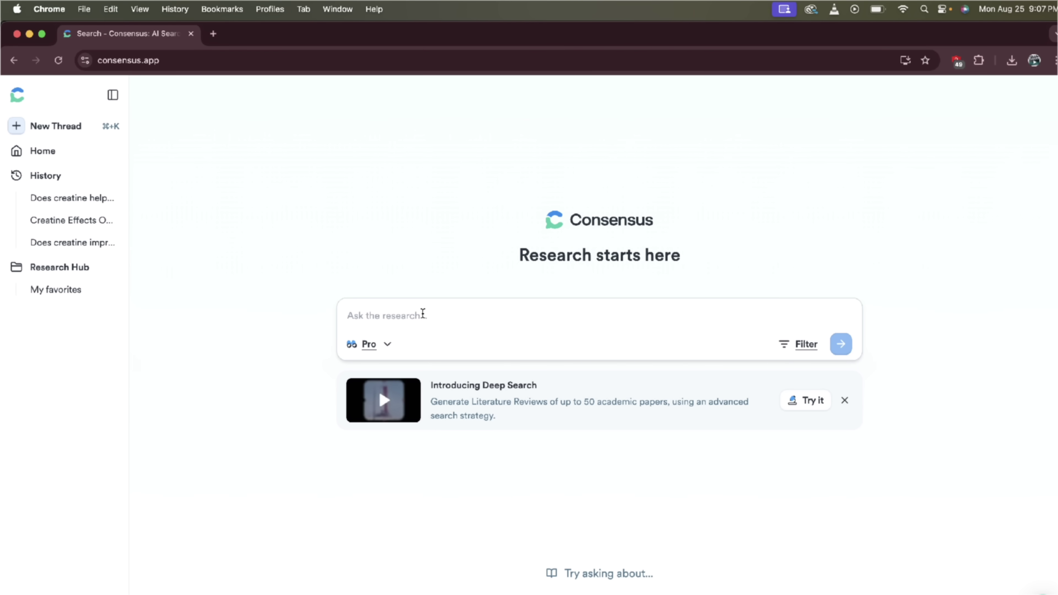
# Enter 'Does creatine cause muscle gain?' in the Ask the research box and open the Quick/Pro/Deep mode list
pyautogui.write('Does creatin')
pyautogui.write('e cause muscle gain?')
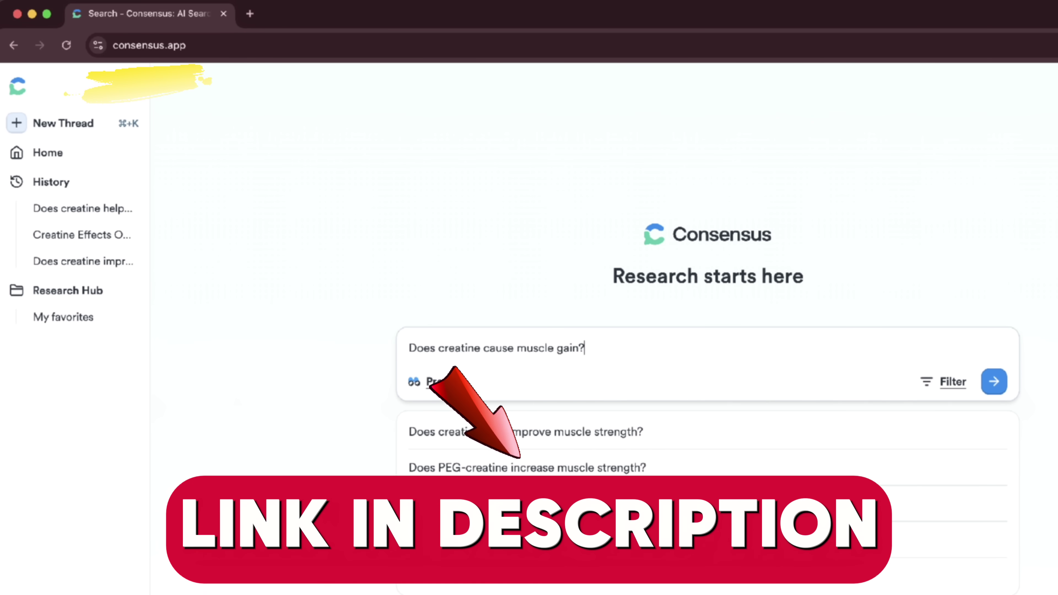
pyautogui.click(456, 386)
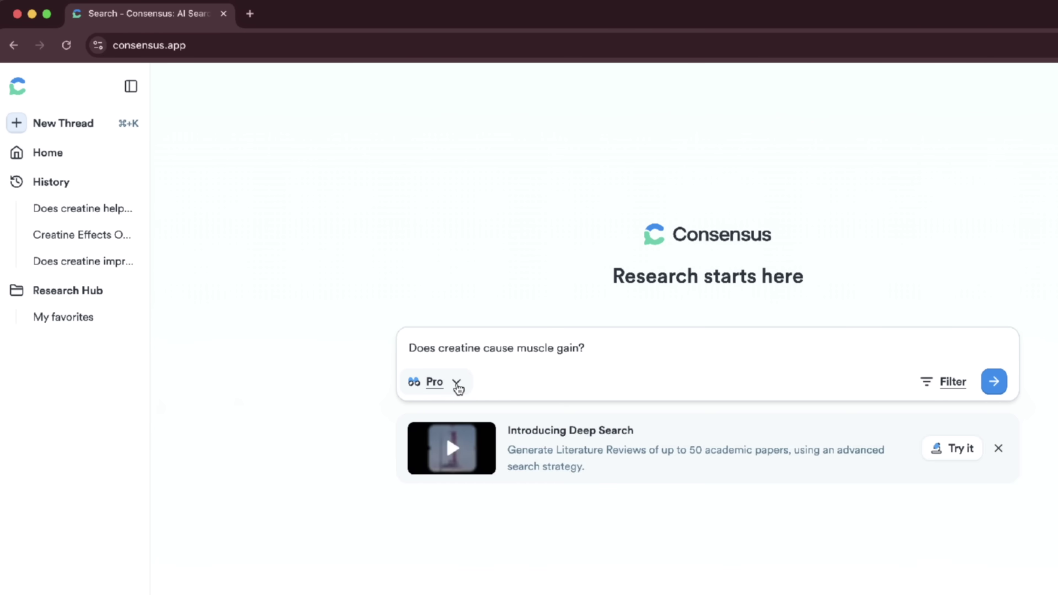
pyautogui.click(458, 387)
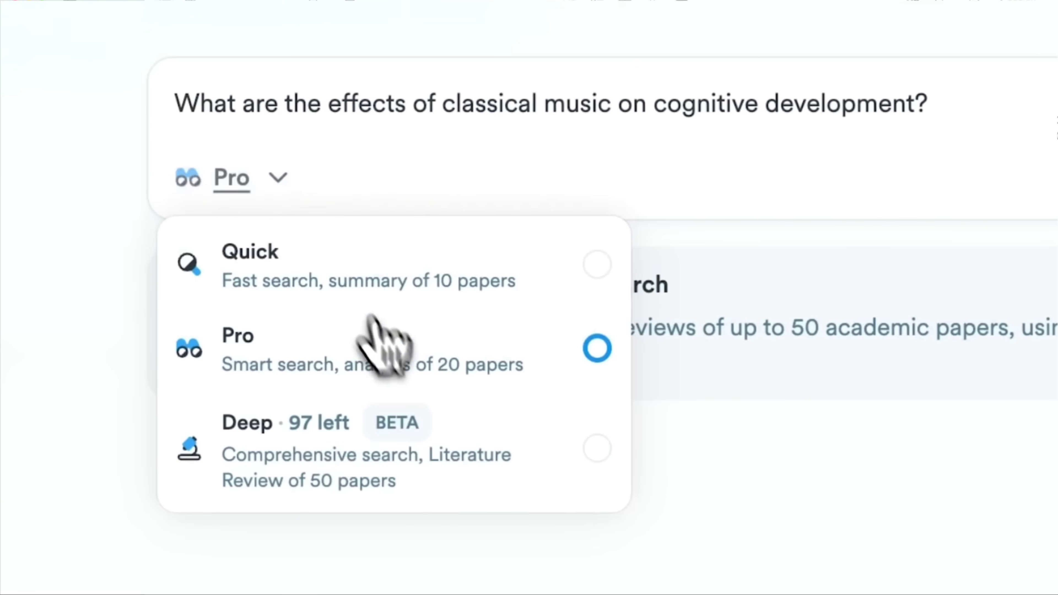
# Set the search mode to Deep and submit the question
pyautogui.click(496, 450)
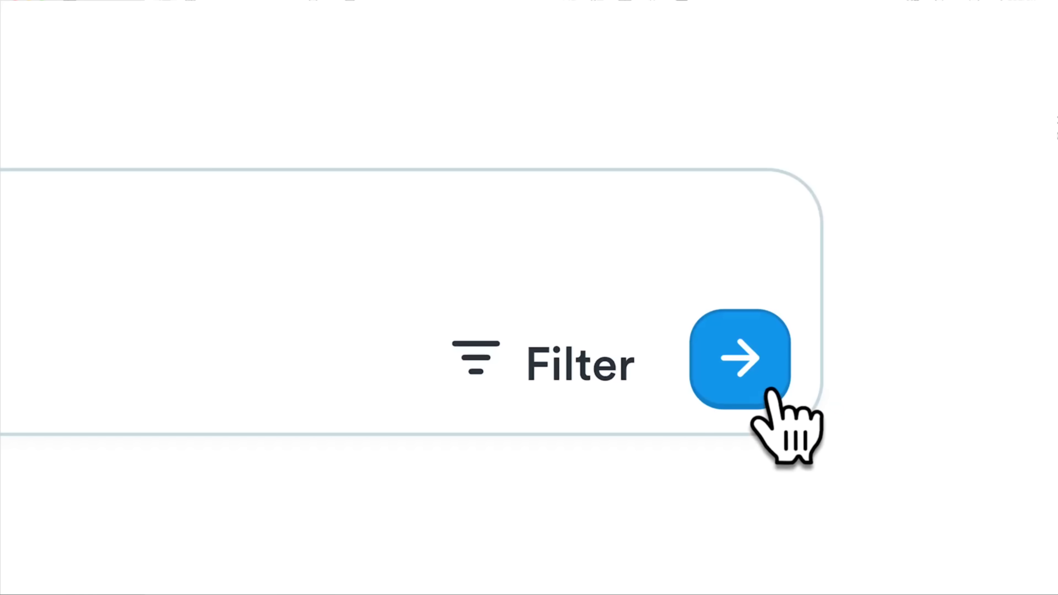
pyautogui.click(766, 390)
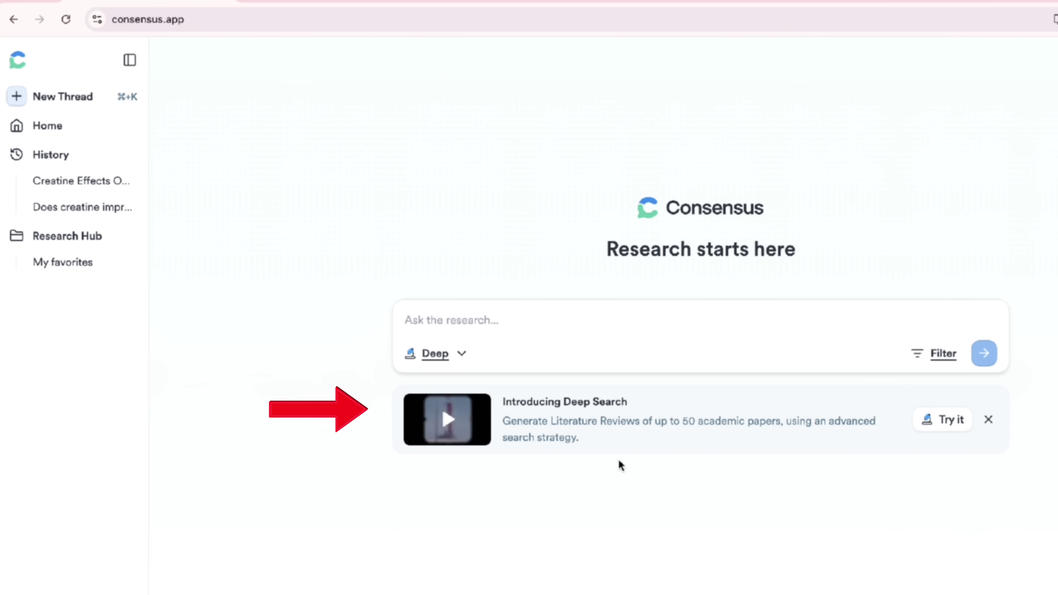
# Start a new question in the empty search box and confirm Deep mode in the mode list
pyautogui.click(941, 420)
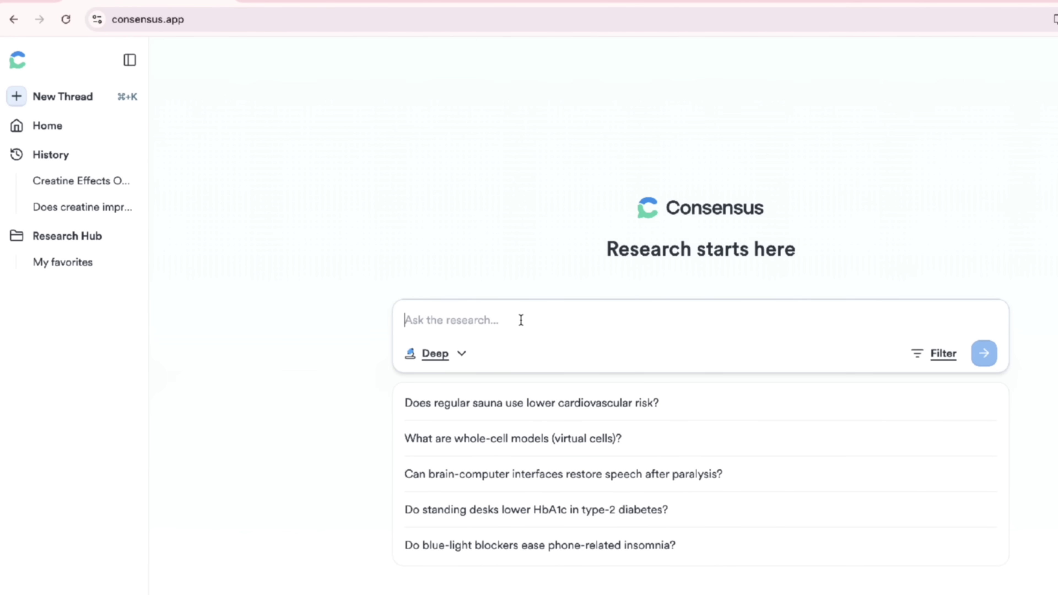
pyautogui.click(462, 354)
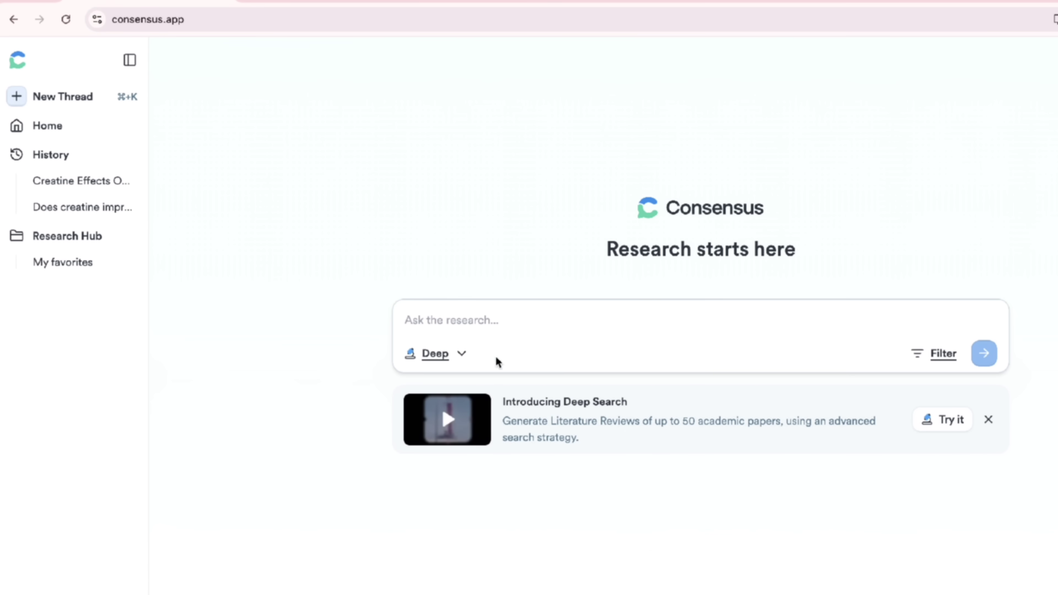
# Enter the question 'Does creatine help muscles grow' in the Deep mode search box
pyautogui.click(486, 318)
pyautogui.write('Does creatine help muscles grow')
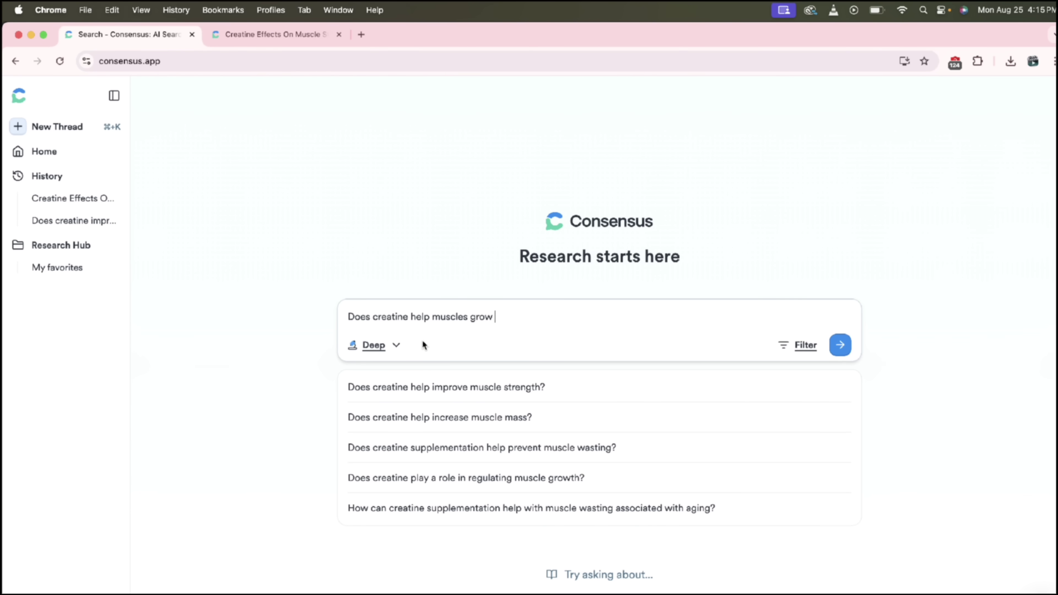
# Run the Deep search on the creatine question and scroll the papers collecting in Results
pyautogui.click(840, 345)
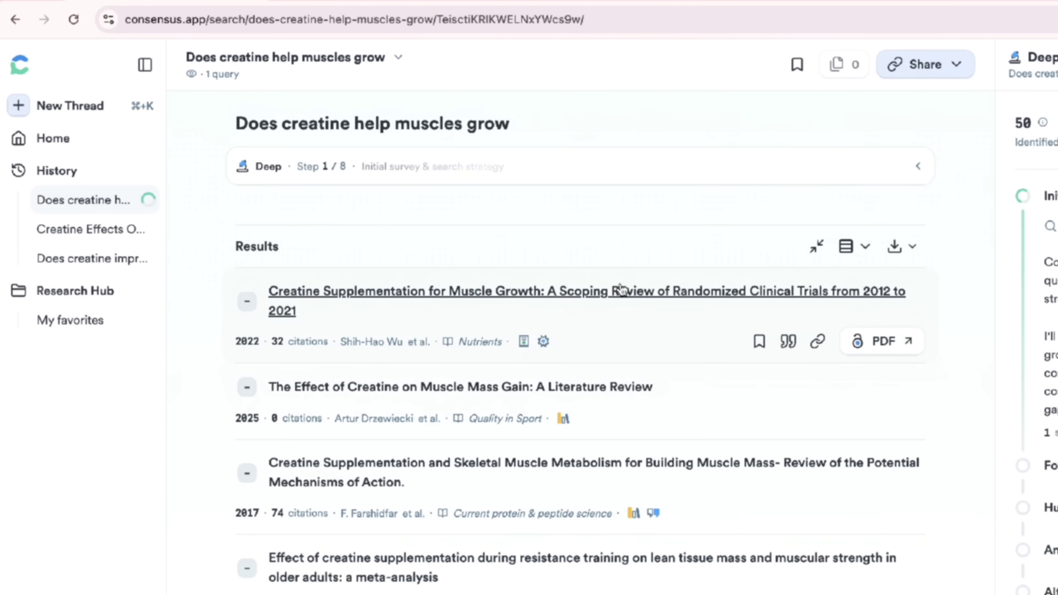
pyautogui.scroll(-1, 621, 287)
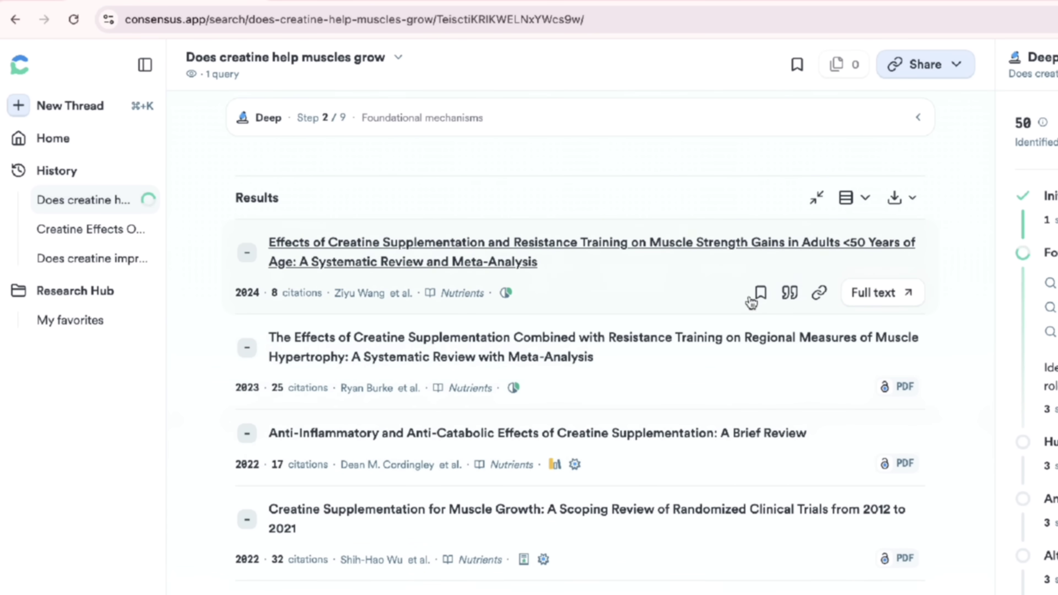
# View and close the top paper's citation, then scroll until the 50-source report finishes
pyautogui.click(790, 294)
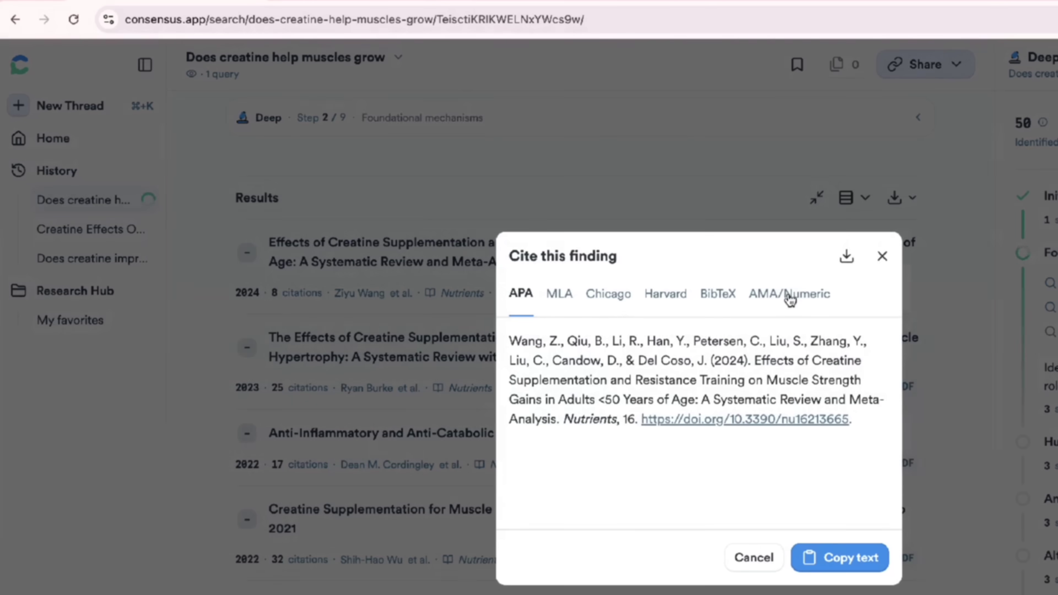
pyautogui.click(882, 255)
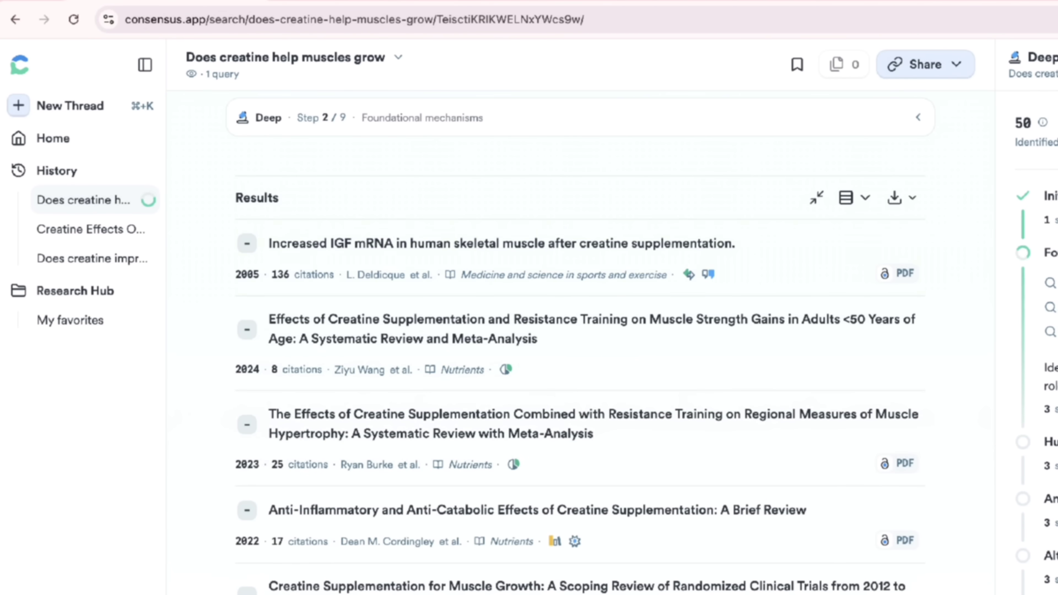
pyautogui.scroll(-5, 833, 431)
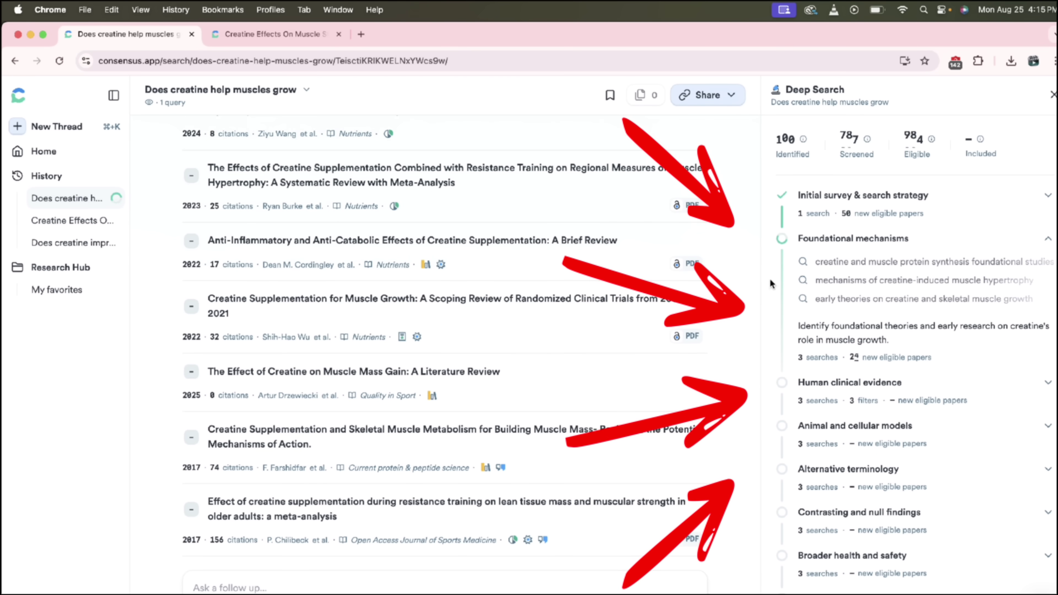
pyautogui.scroll(-1, 539, 367)
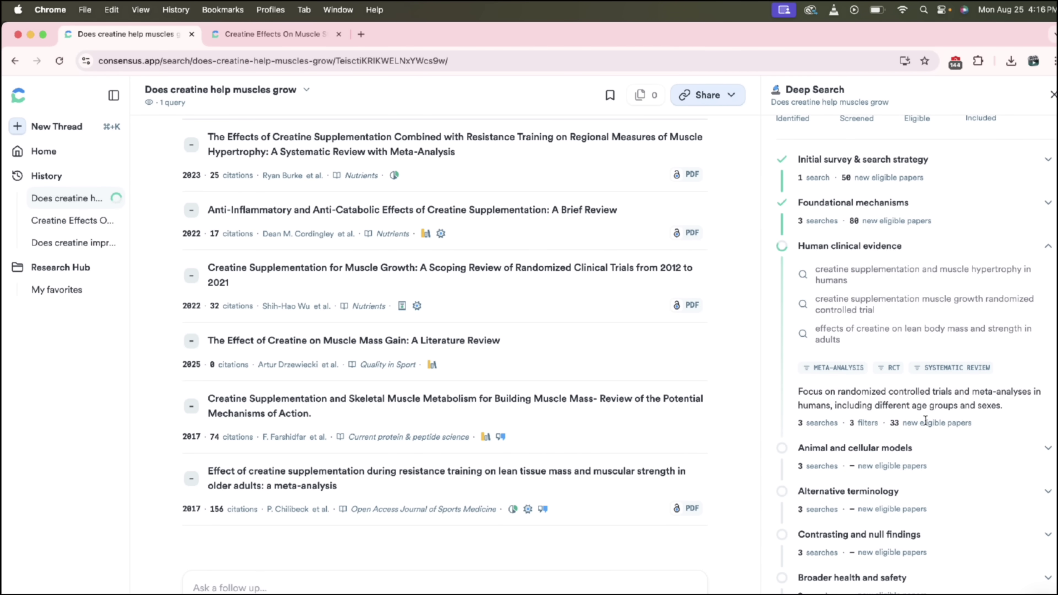
pyautogui.scroll(1, 925, 419)
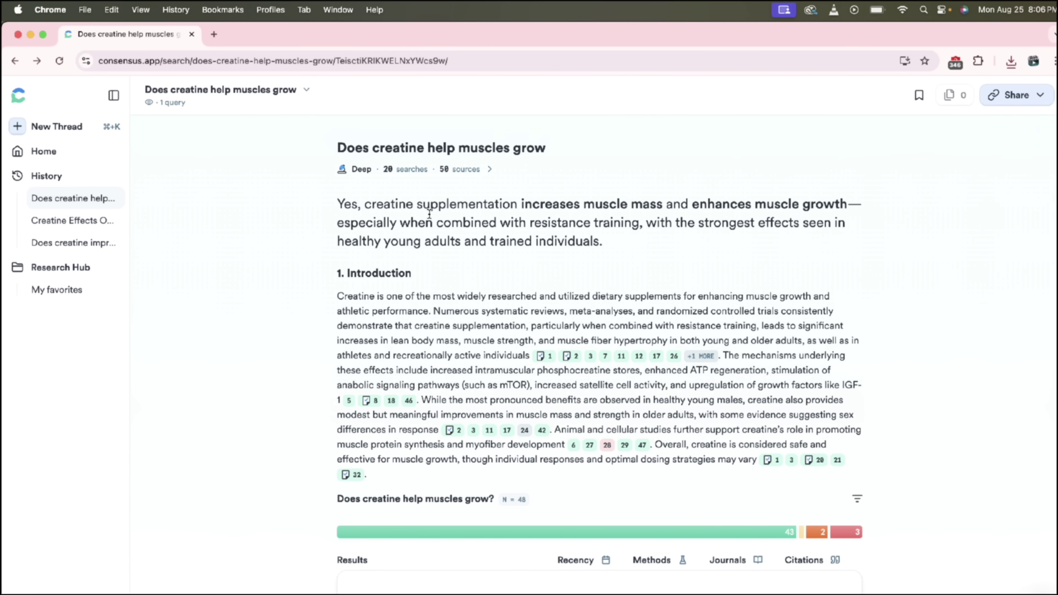
# Read the Introduction and Yes 90% summary, then preview citation 1, the 2022 Nutrients scoping review
pyautogui.scroll(-2, 430, 214)
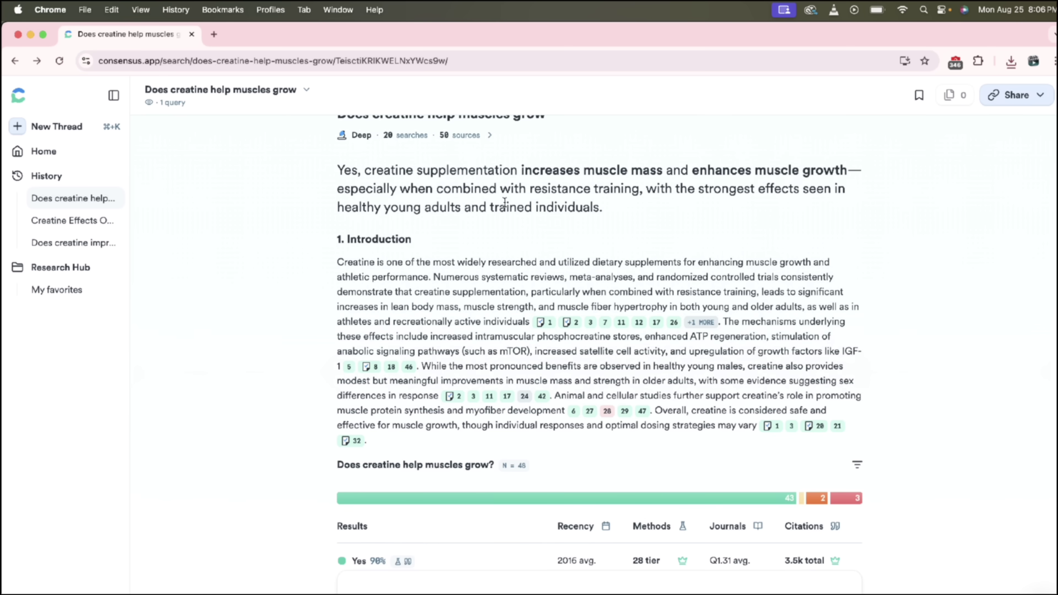
pyautogui.scroll(-4, 504, 203)
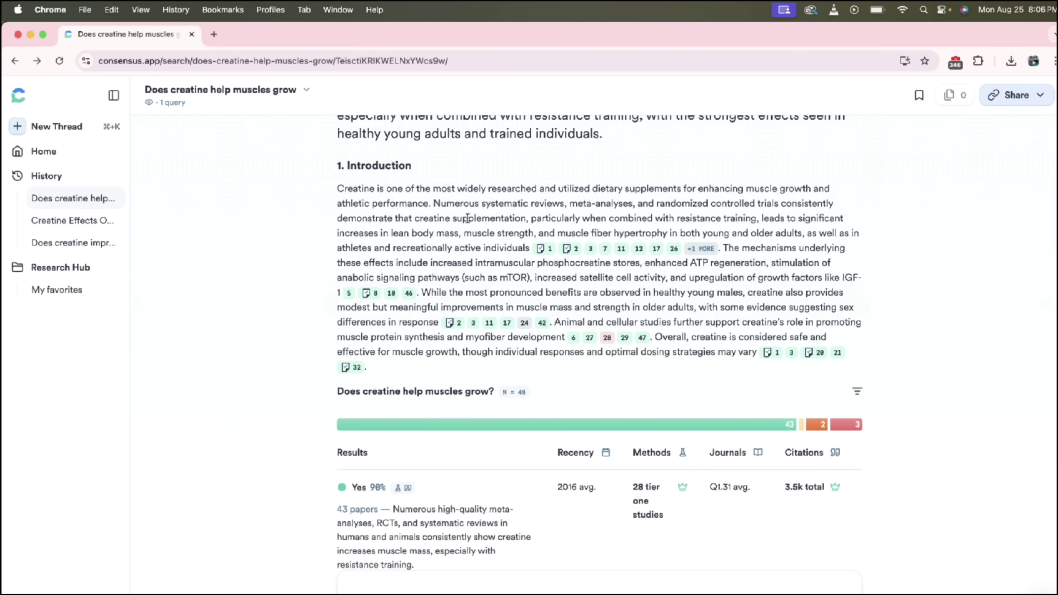
pyautogui.scroll(-2, 467, 218)
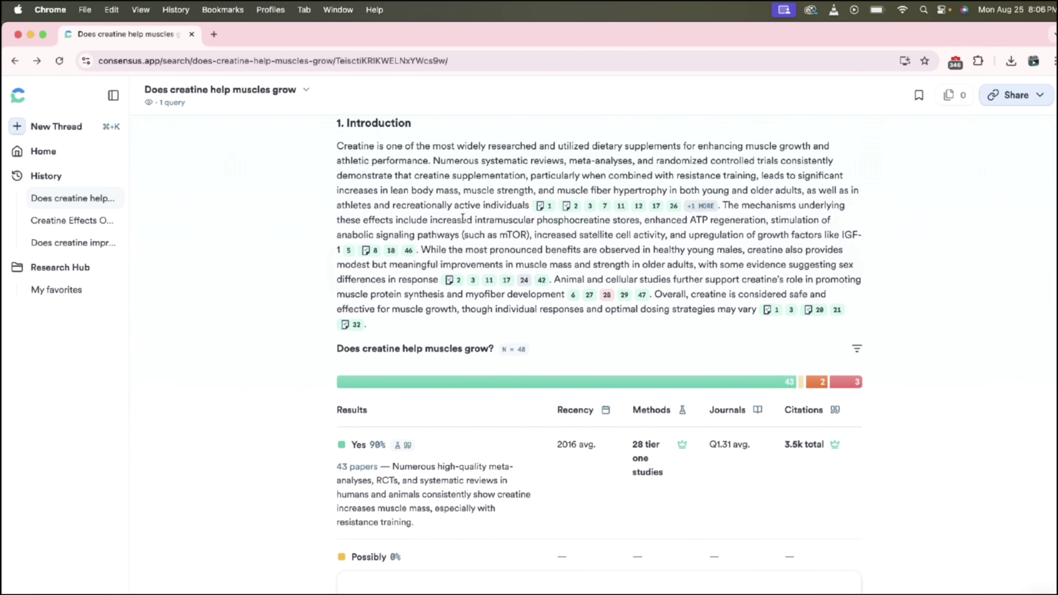
pyautogui.moveTo(540, 211)
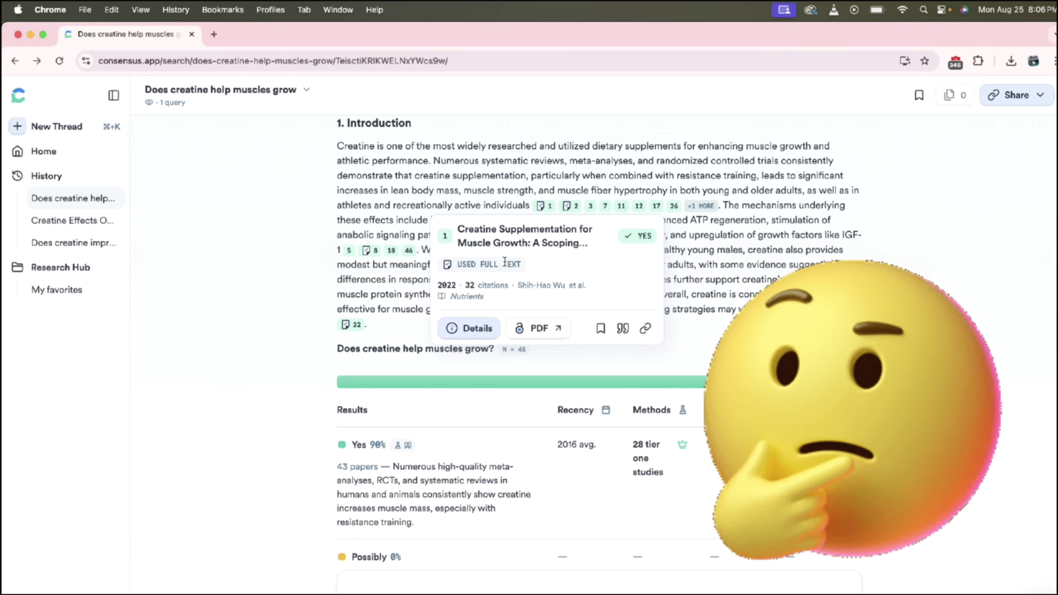
# Open the scoping review's Details page, read its Abstract and Study Snapshot, then return to the report
pyautogui.click(467, 328)
pyautogui.scroll(-10, 458, 332)
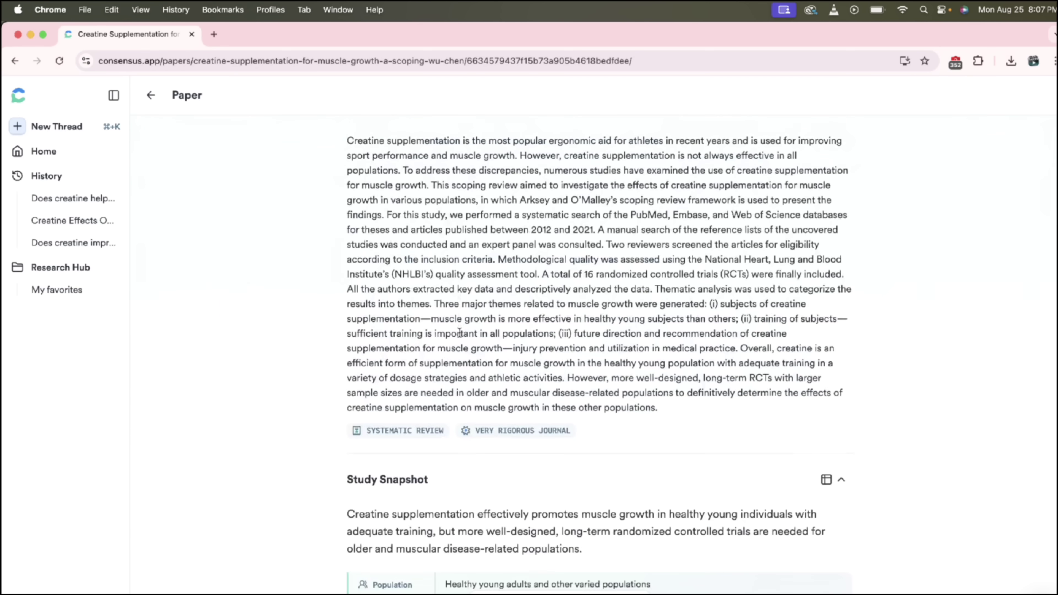
pyautogui.scroll(5, 460, 332)
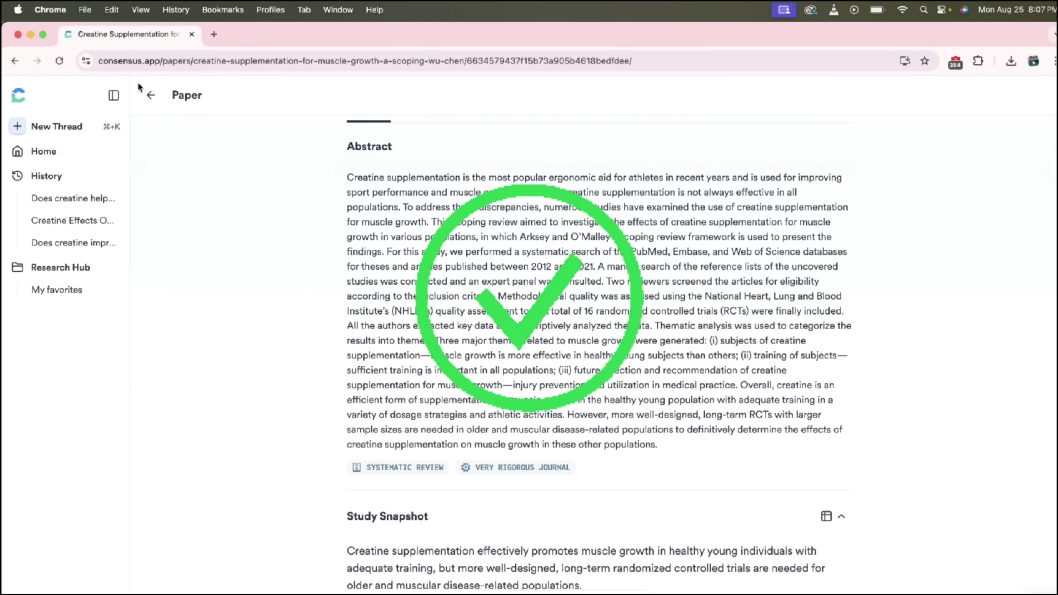
pyautogui.click(152, 96)
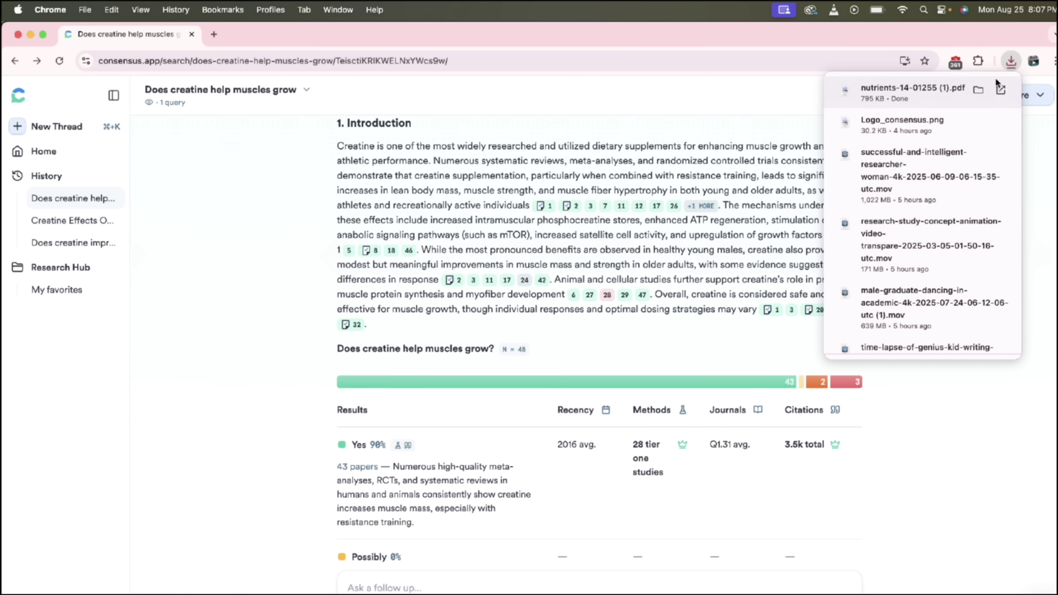
# Open the downloaded nutrients-14-01255 PDF in a new tab, then switch back to the Consensus report
pyautogui.click(1000, 92)
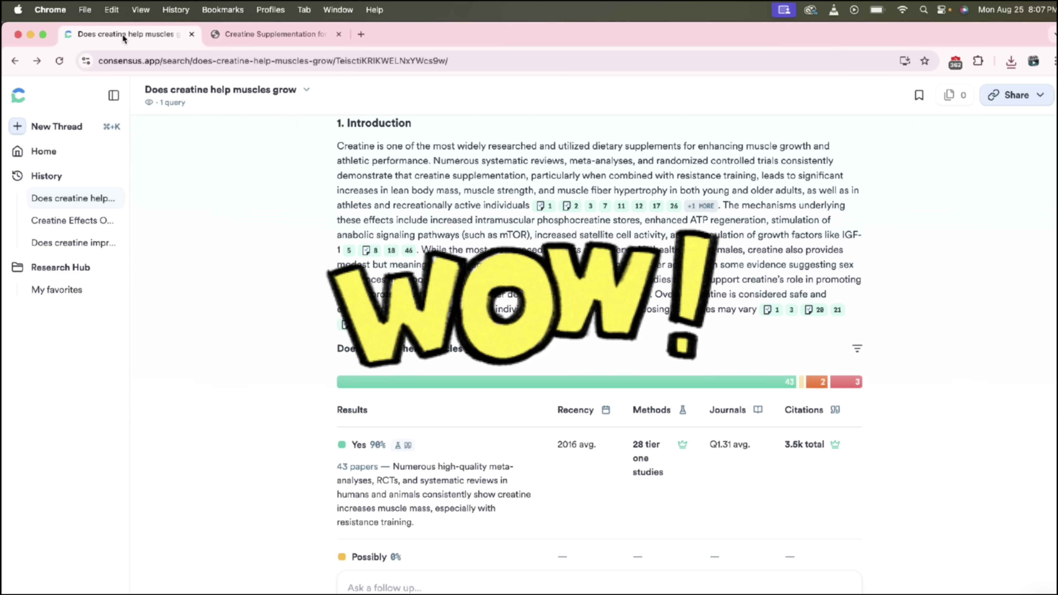
pyautogui.press('super+1')
pyautogui.moveTo(548, 212)
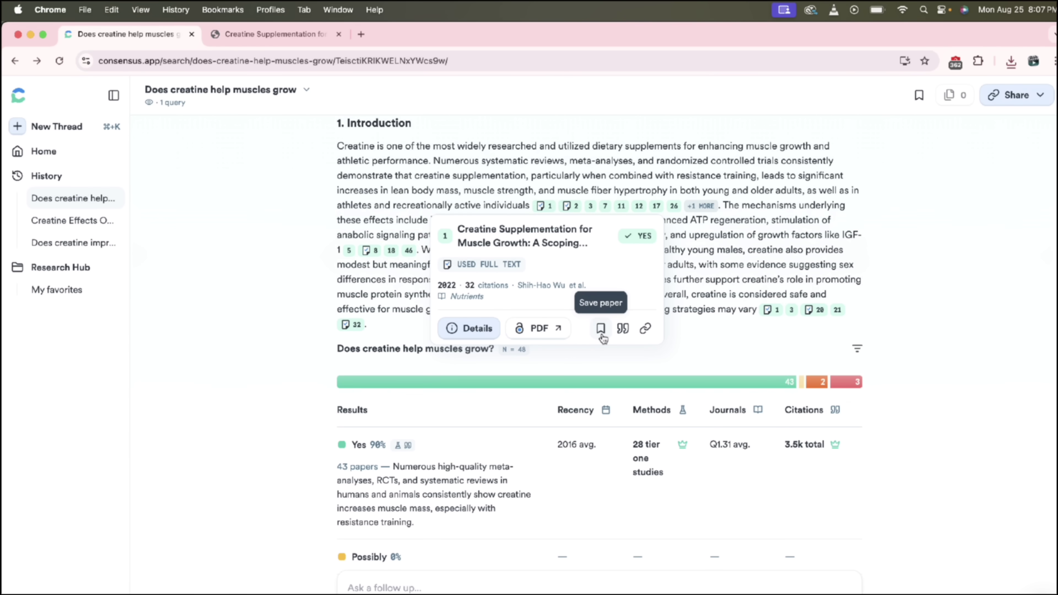
pyautogui.click(622, 328)
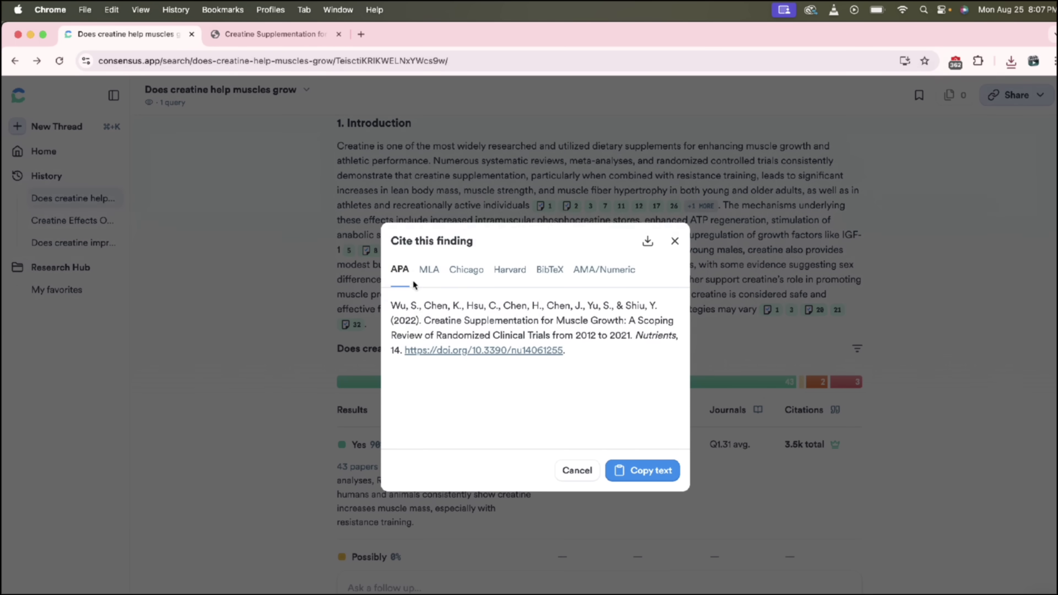
pyautogui.click(674, 241)
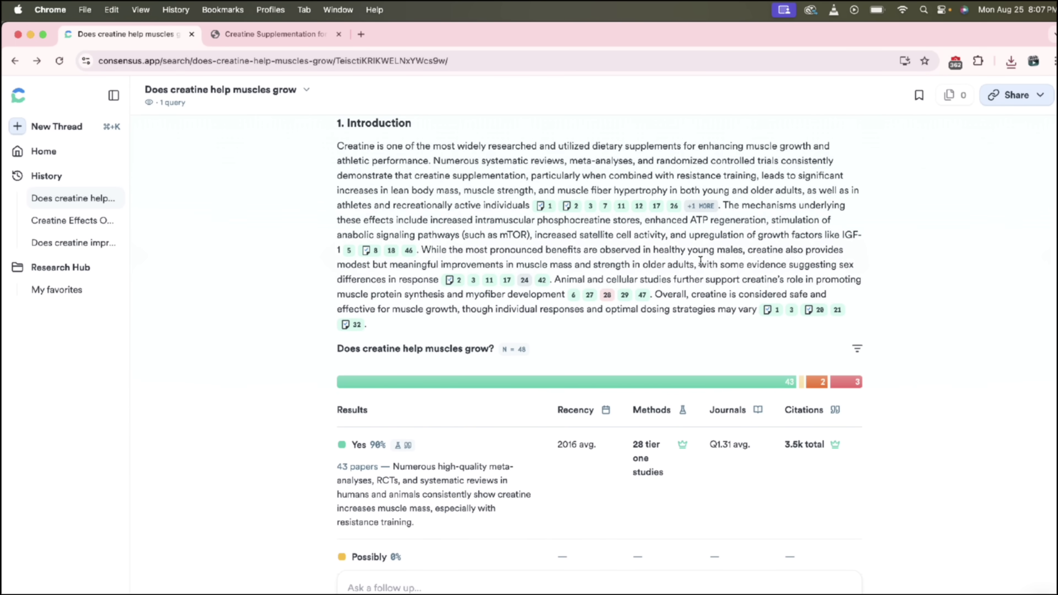
pyautogui.moveTo(640, 209)
pyautogui.scroll(-5, 851, 242)
pyautogui.scroll(4, 851, 242)
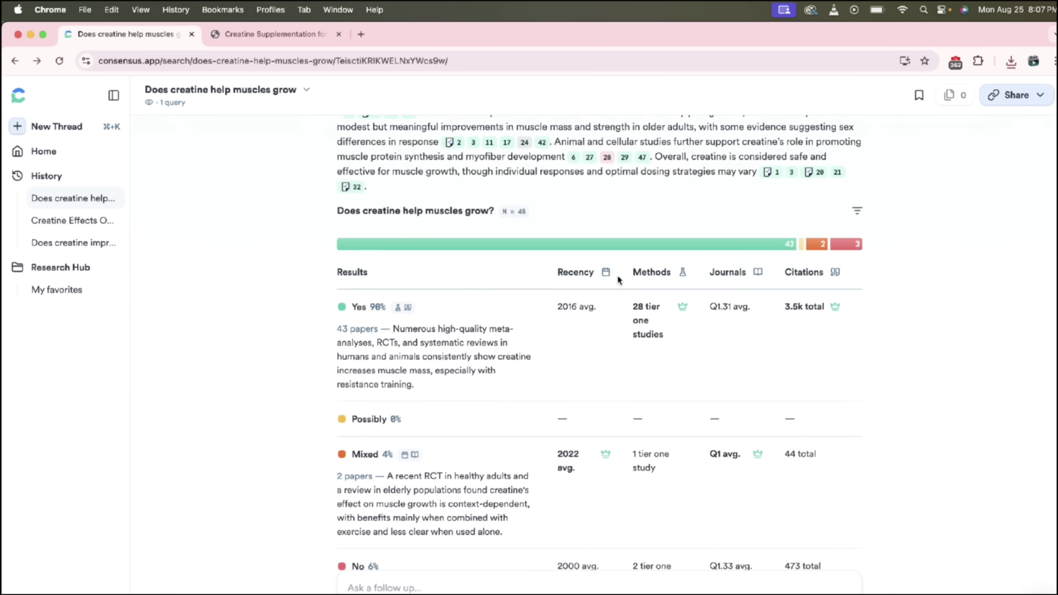
pyautogui.scroll(2, 598, 275)
pyautogui.scroll(-5, 599, 275)
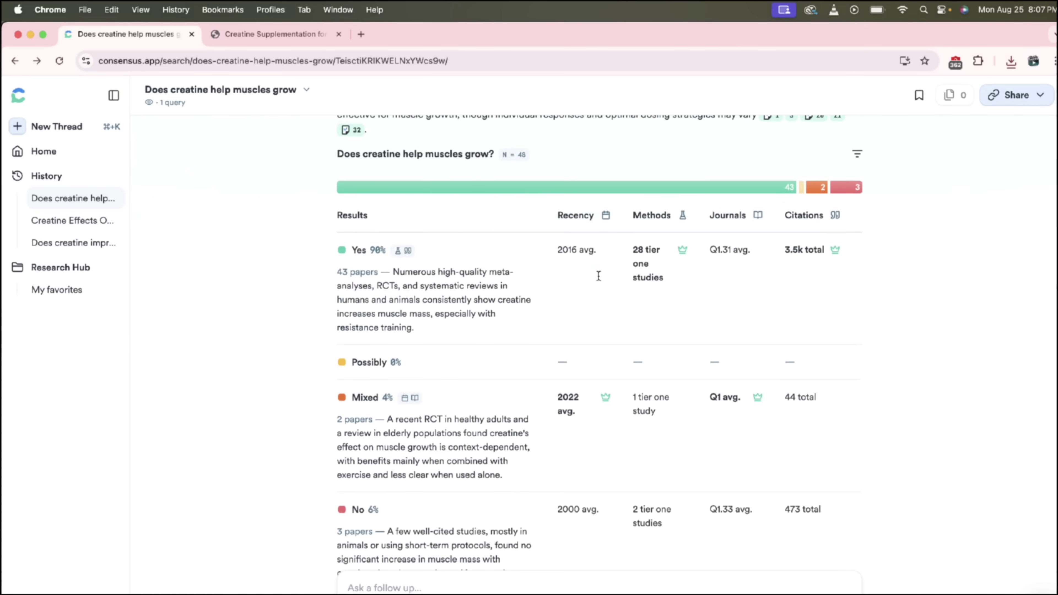
pyautogui.scroll(5, 483, 270)
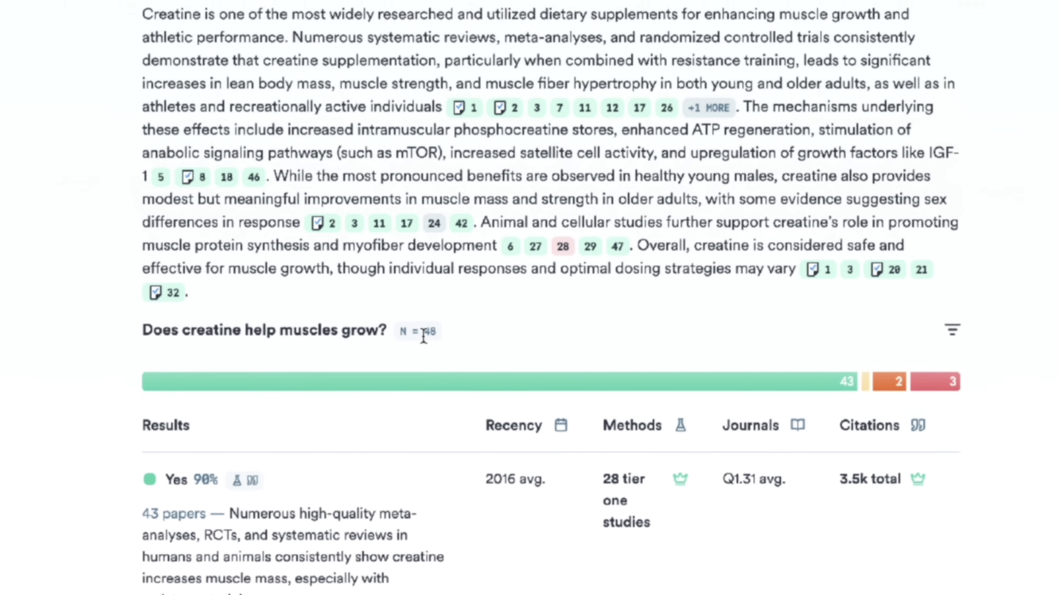
pyautogui.moveTo(398, 329)
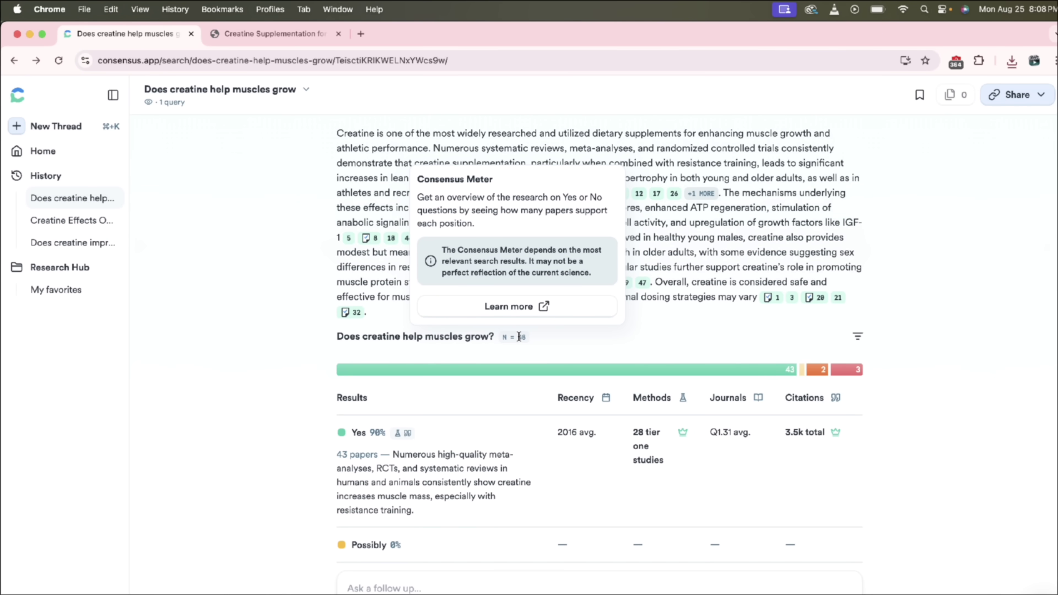
pyautogui.scroll(-2, 542, 334)
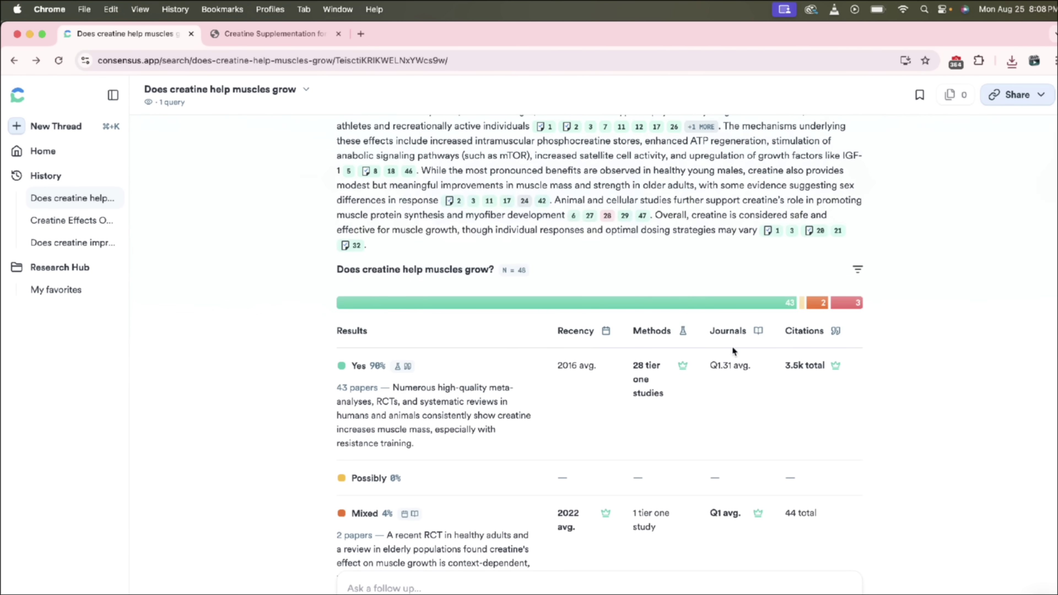
pyautogui.moveTo(819, 304)
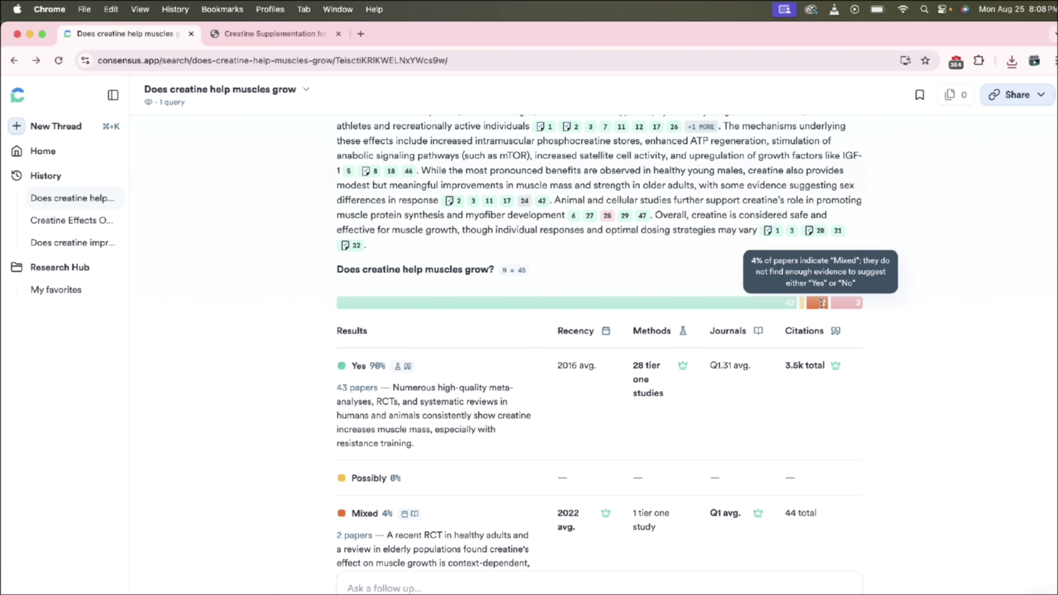
pyautogui.scroll(-5, 436, 425)
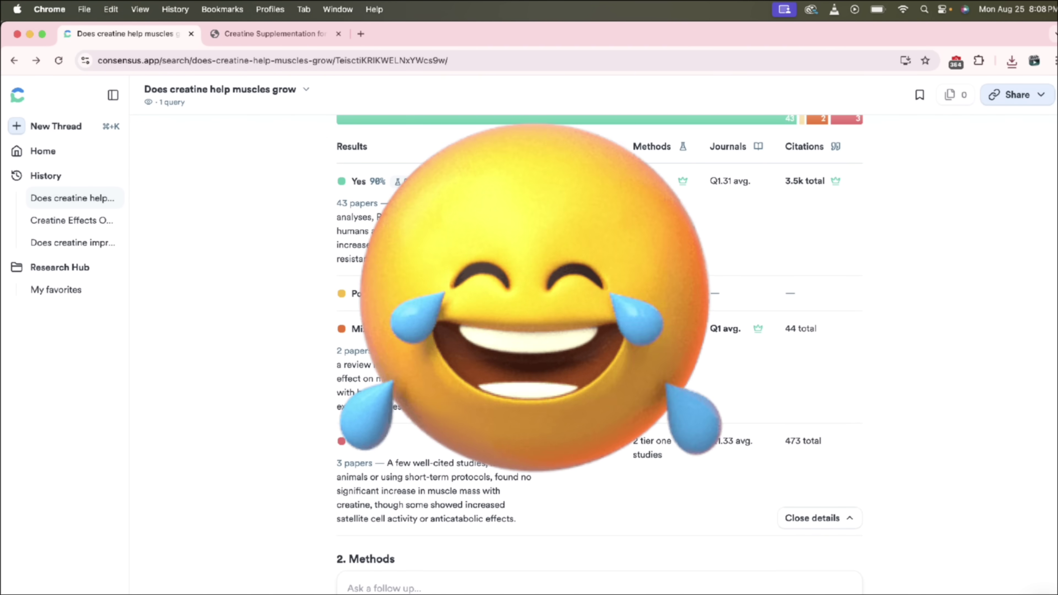
pyautogui.scroll(-1, 495, 366)
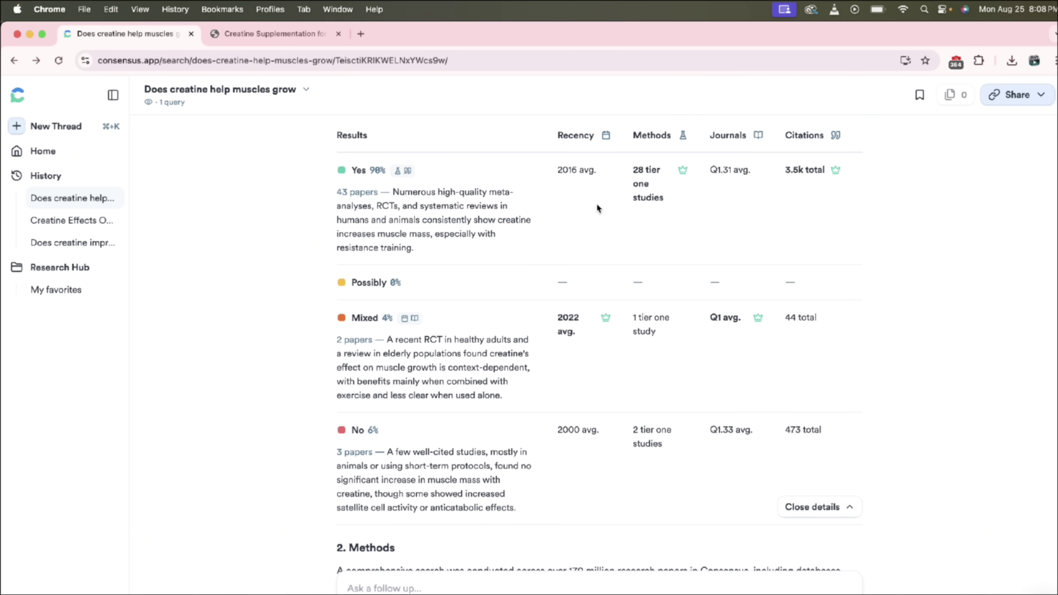
pyautogui.moveTo(586, 172)
pyautogui.moveTo(651, 226)
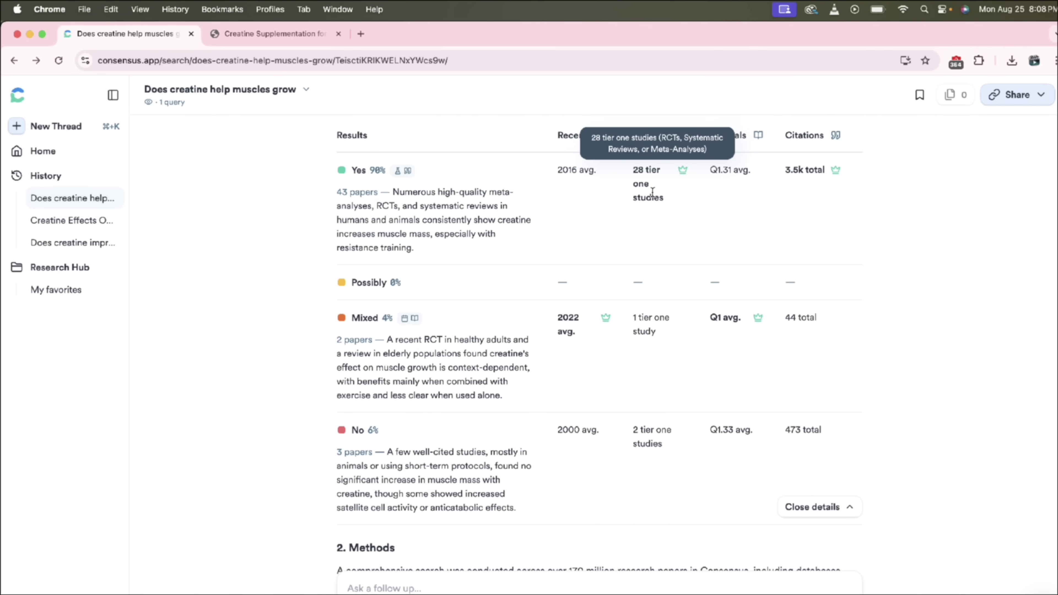
pyautogui.scroll(-3, 652, 208)
pyautogui.scroll(-1, 652, 196)
pyautogui.scroll(2, 653, 208)
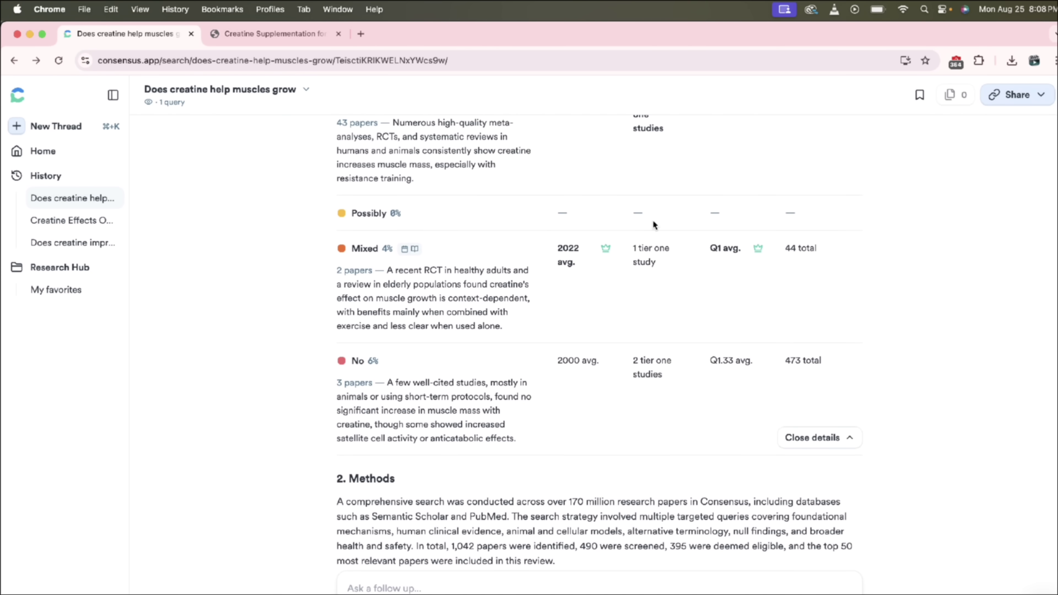
pyautogui.scroll(-1, 653, 224)
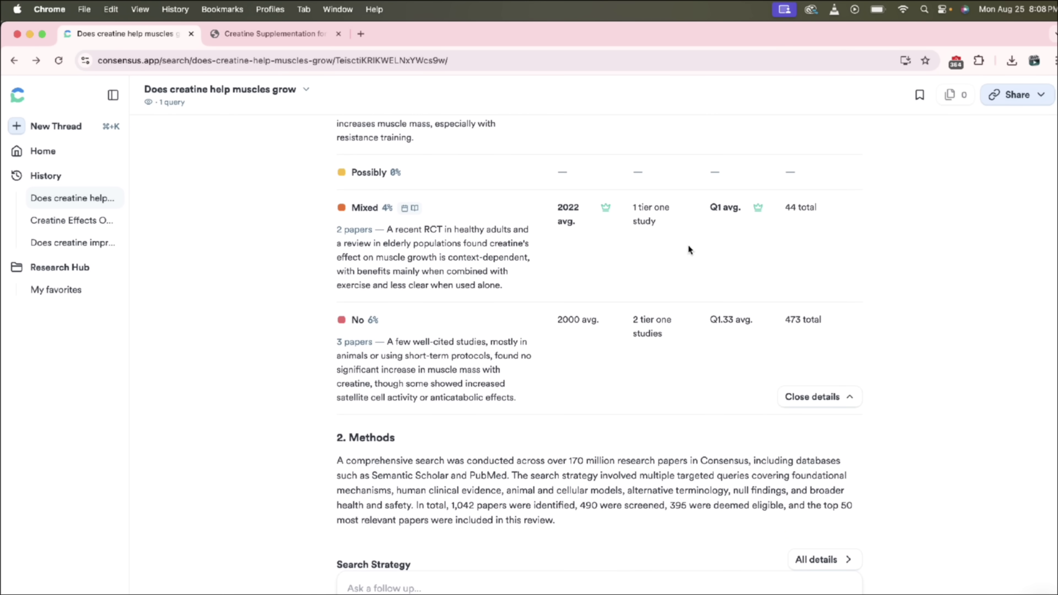
pyautogui.scroll(-5, 486, 274)
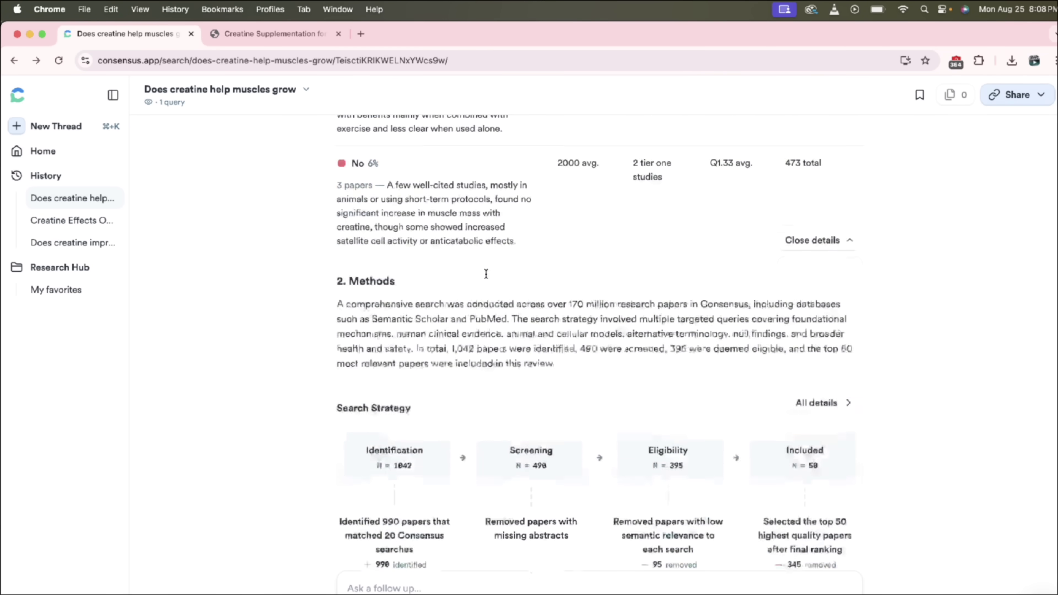
pyautogui.scroll(-3, 602, 229)
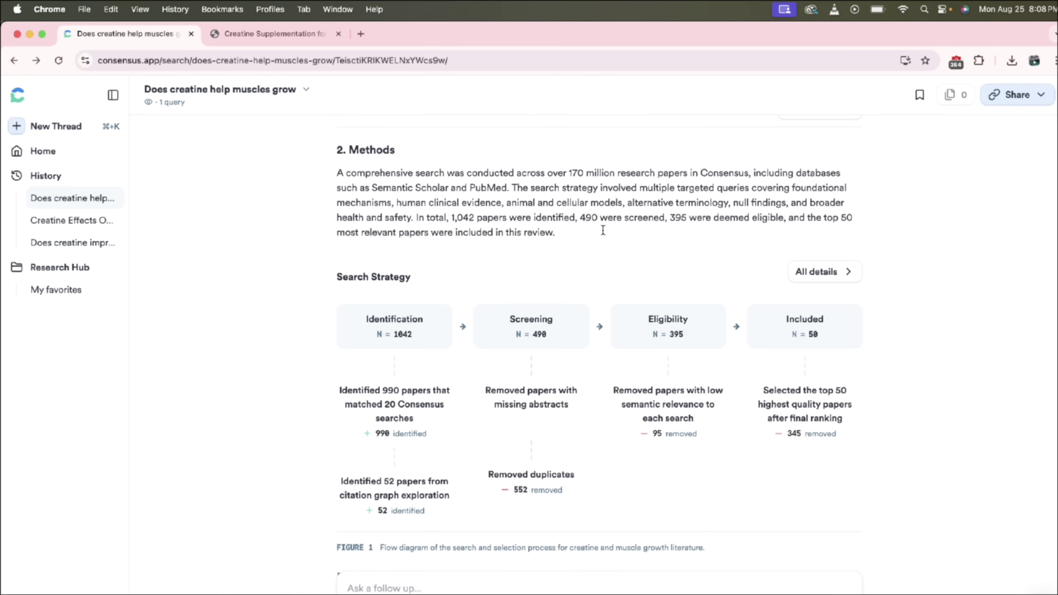
pyautogui.scroll(2, 564, 212)
pyautogui.scroll(-2, 559, 214)
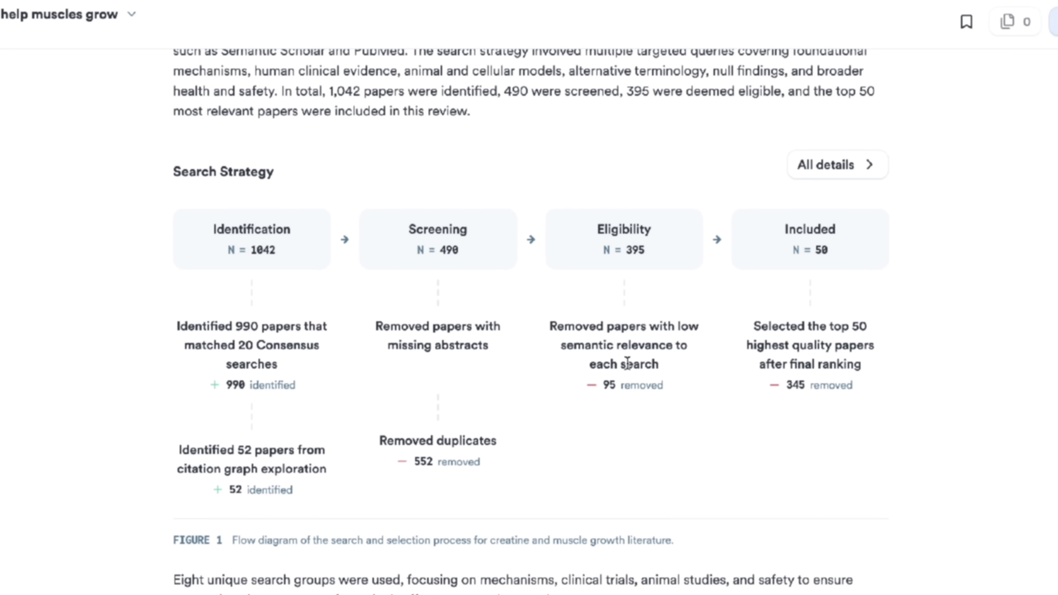
pyautogui.scroll(-1, 713, 450)
pyautogui.scroll(-3, 712, 452)
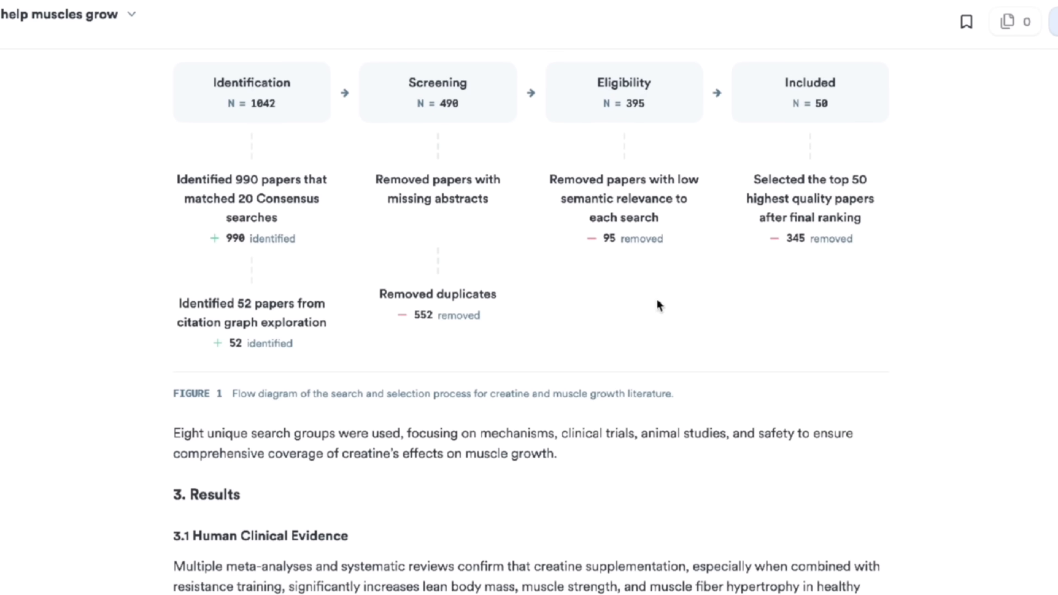
pyautogui.scroll(-1, 659, 306)
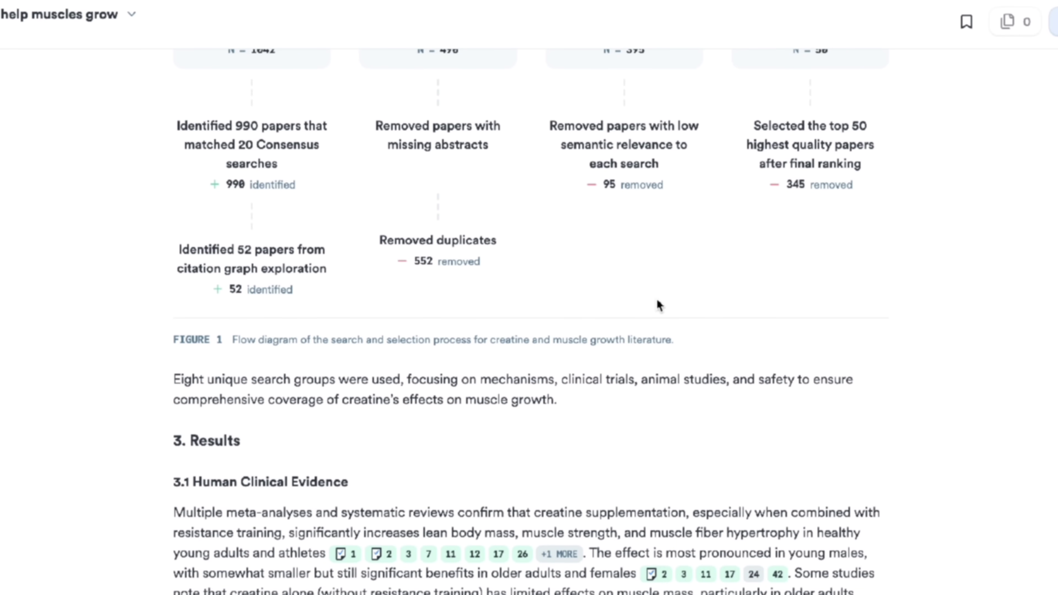
# Scroll past Results sections 3.2–3.4 to the Key Papers table of study design, population and outcome
pyautogui.scroll(-4, 344, 297)
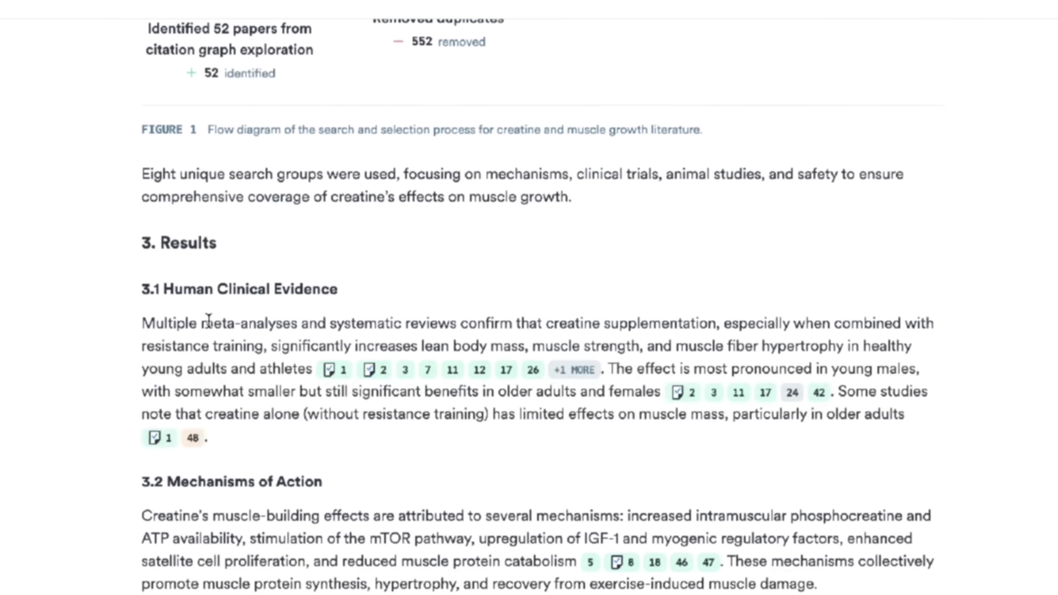
pyautogui.scroll(-3, 209, 320)
pyautogui.rightClick(199, 314)
pyautogui.click(195, 273)
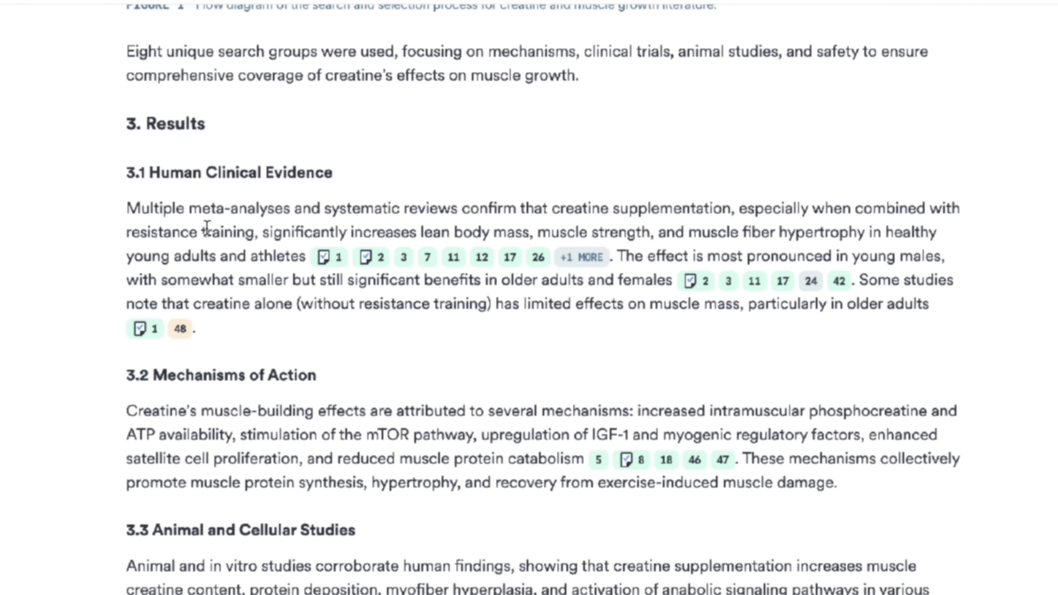
pyautogui.scroll(-5, 436, 449)
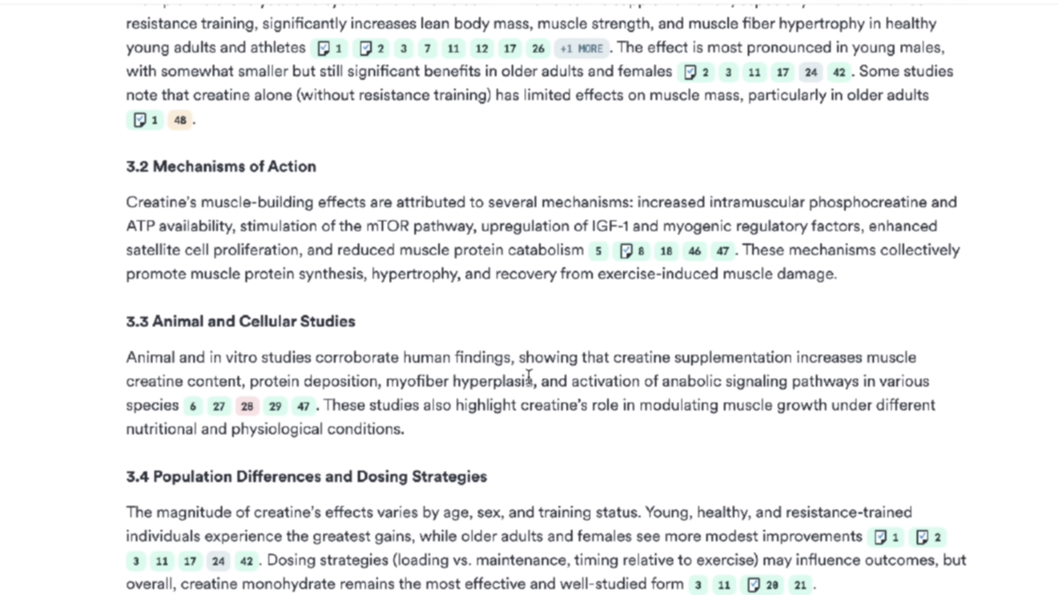
pyautogui.scroll(-12, 528, 375)
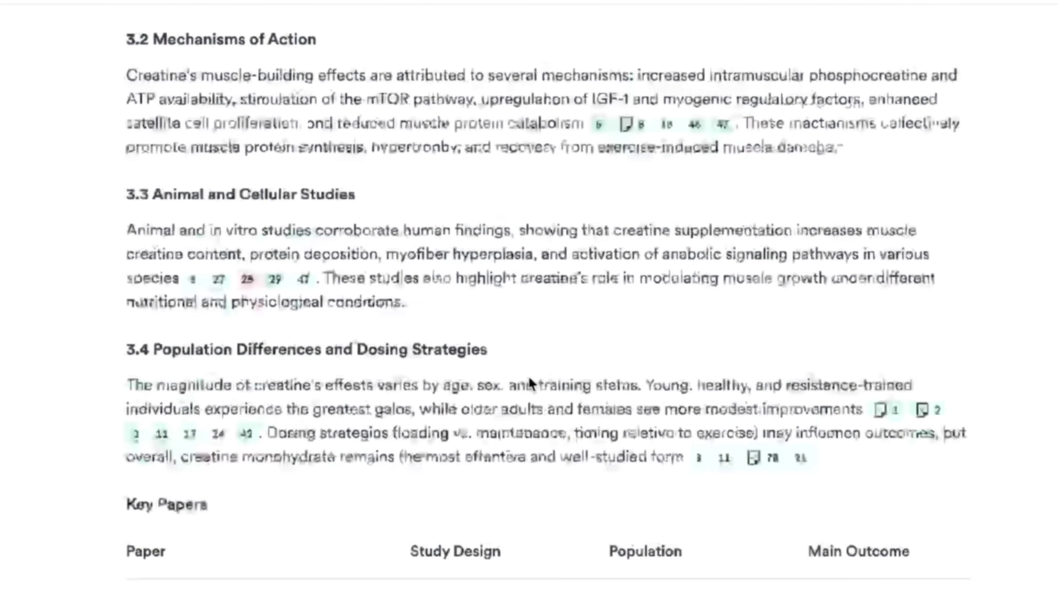
# Open key paper 1, the creatine scoping review, in a new tab, then go back to the report's Top Contributors
pyautogui.scroll(-2, 529, 379)
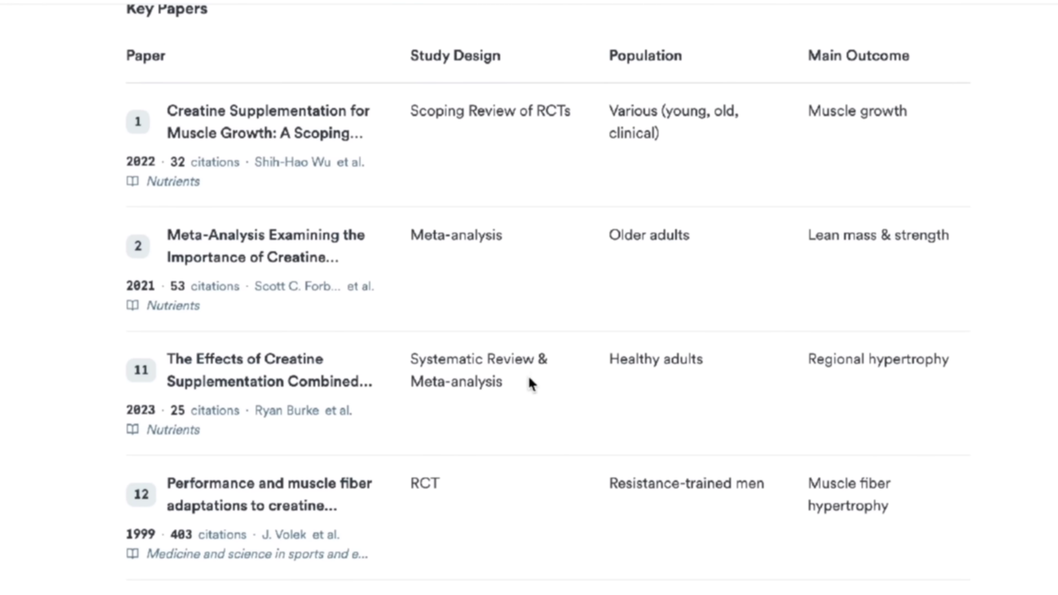
pyautogui.scroll(-1, 440, 499)
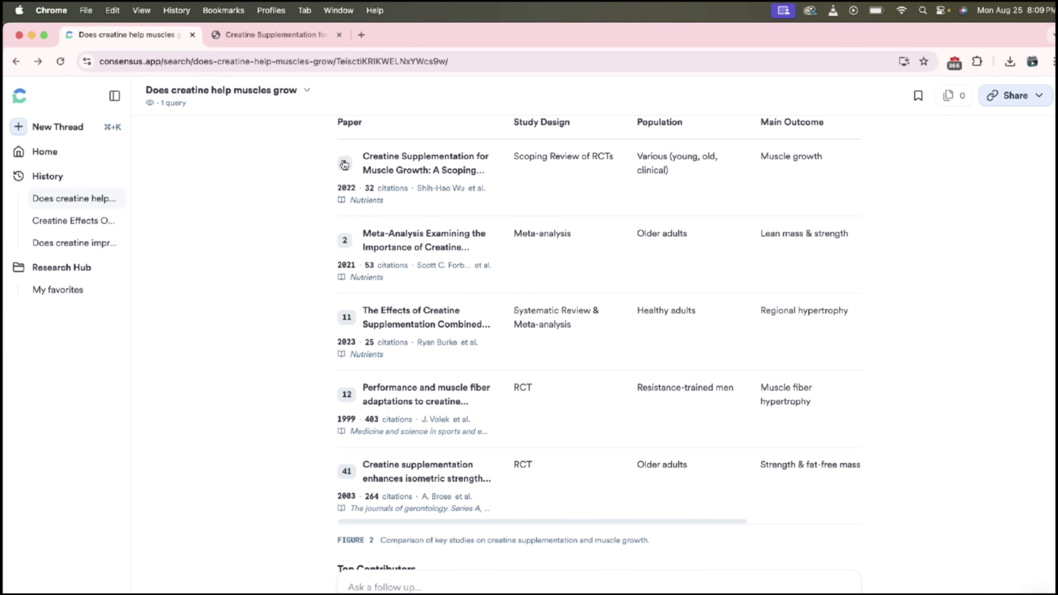
pyautogui.click(344, 163)
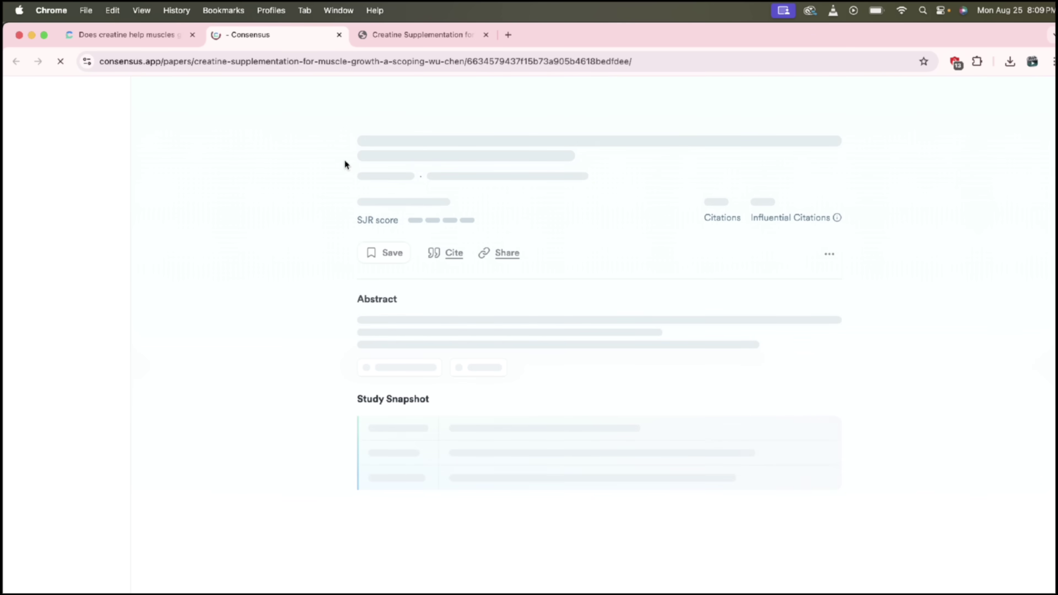
pyautogui.scroll(-3, 361, 372)
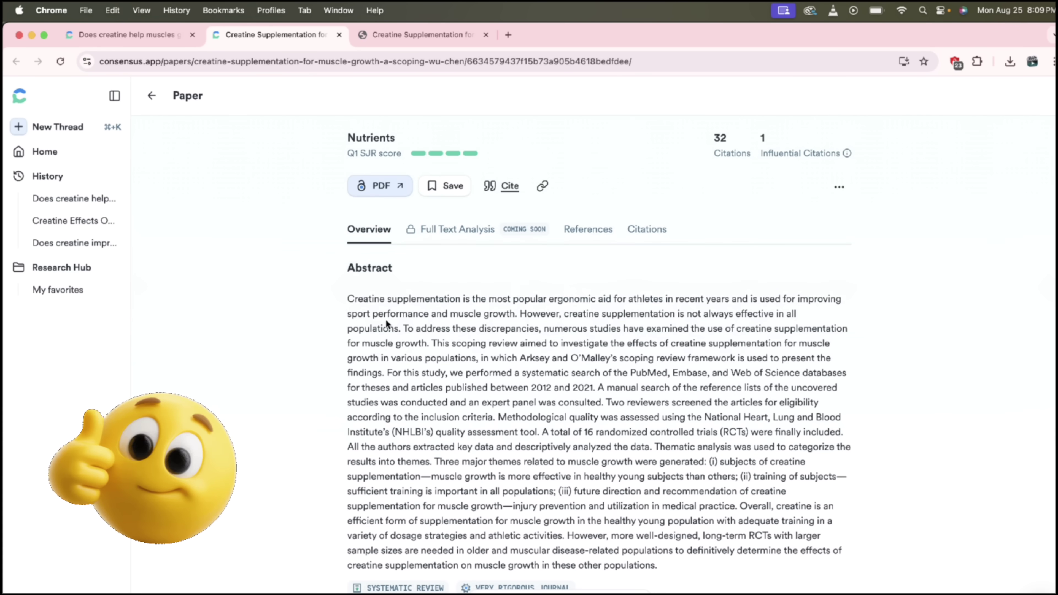
pyautogui.click(153, 37)
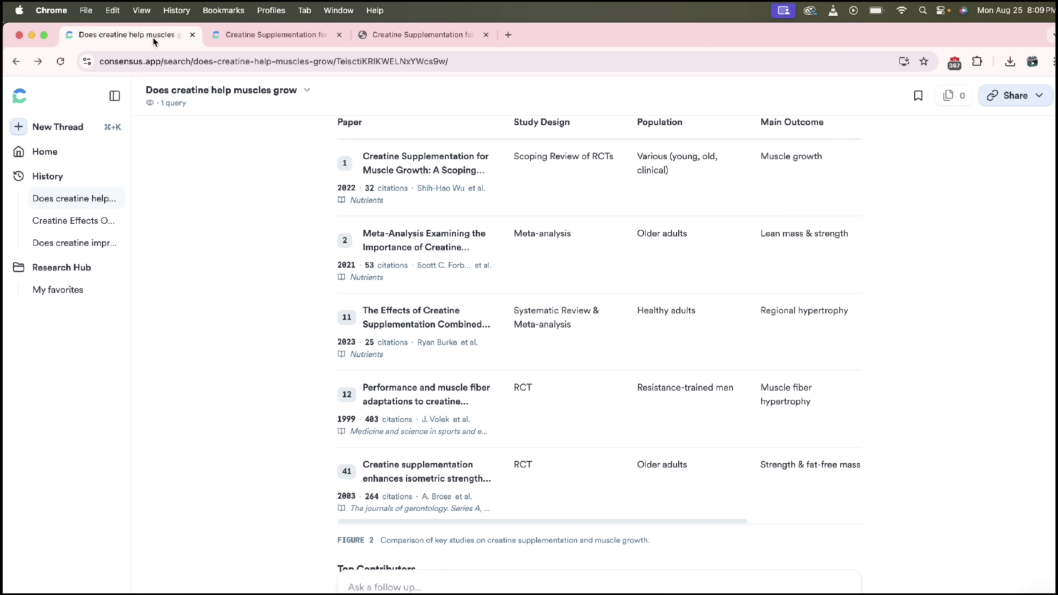
pyautogui.scroll(-7, 562, 307)
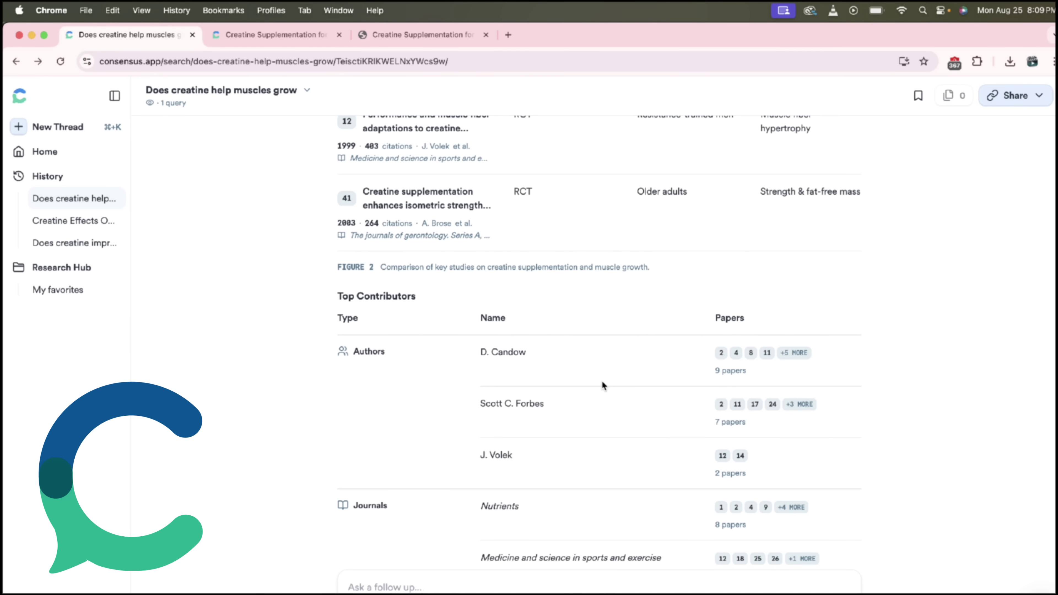
# Scroll past Top Contributors and the Discussion to the Claims and Evidence Table of Strong and Moderate ratings
pyautogui.scroll(-2, 603, 382)
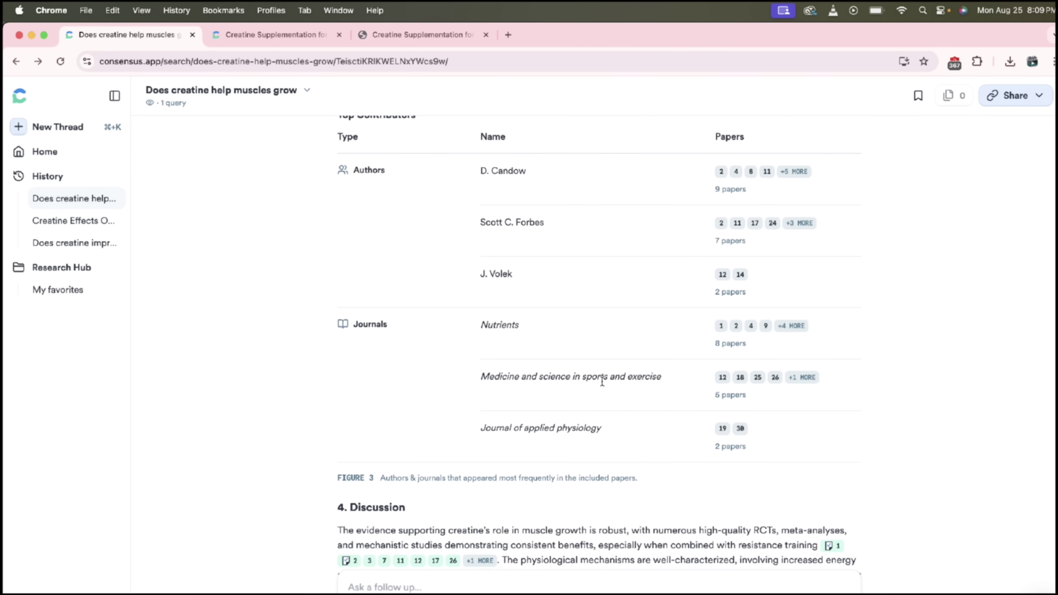
pyautogui.scroll(-3, 602, 382)
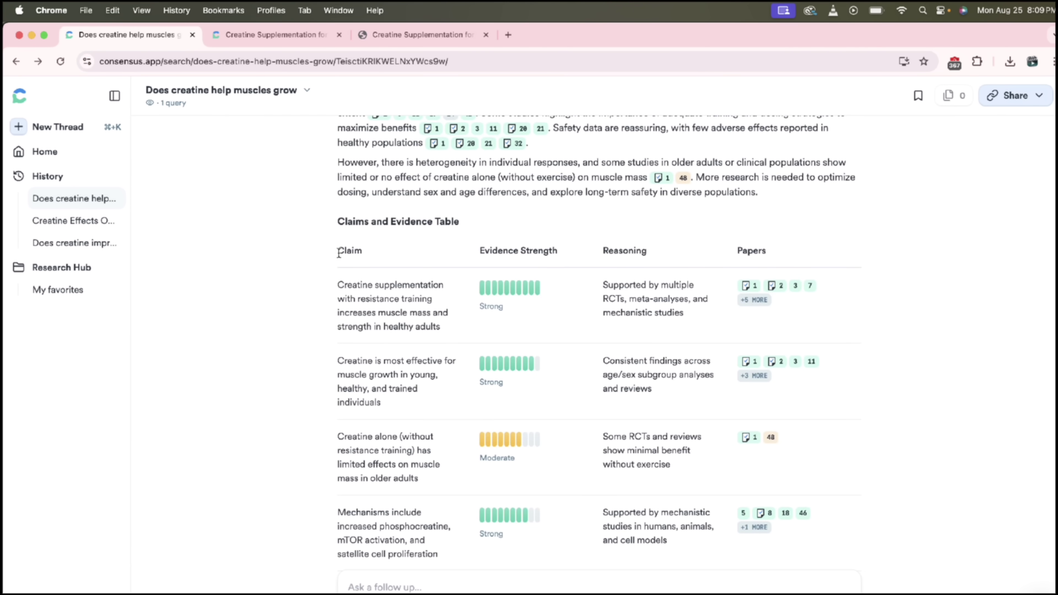
# Scroll to the Conclusion, 5.1 Research Gaps and the Research Gaps Matrix of study counts by population
pyautogui.scroll(-2, 328, 283)
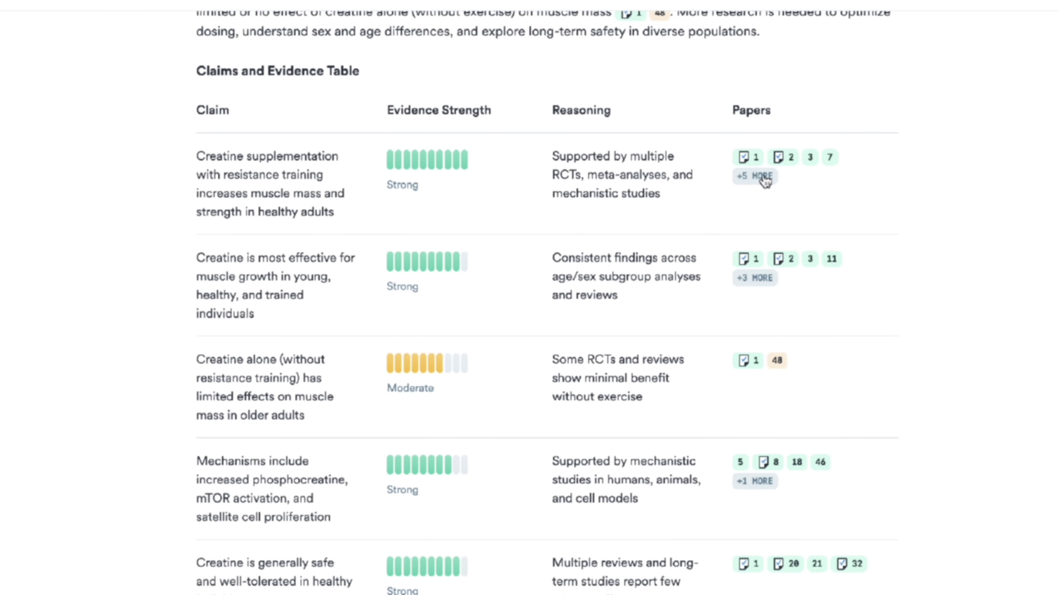
pyautogui.scroll(-5, 633, 219)
pyautogui.scroll(-7, 634, 217)
pyautogui.scroll(-4, 633, 215)
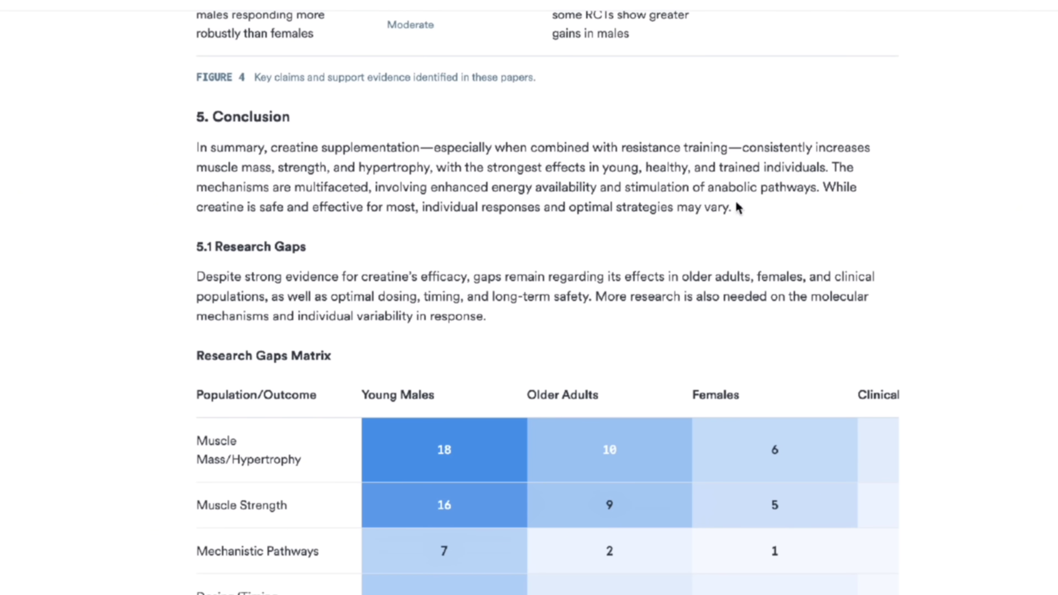
# Mark up the Research Gaps Matrix, scroll it sideways, then reach the three 5.2 Open Research Questions
pyautogui.scroll(-4, 728, 200)
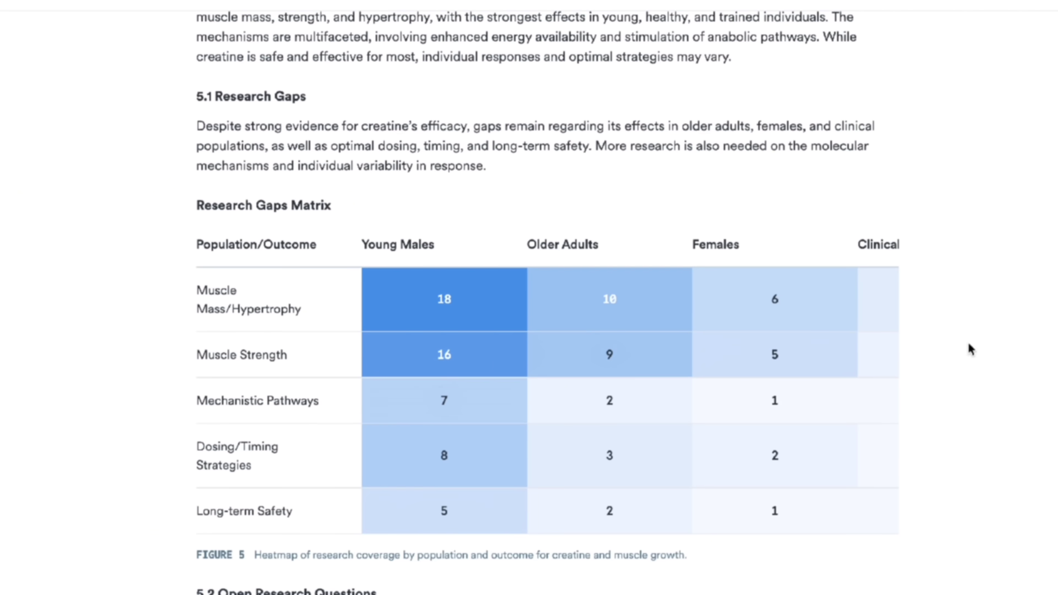
pyautogui.scroll(-3, 963, 448)
pyautogui.moveTo(196, 97)
pyautogui.mouseDown()
pyautogui.moveTo(329, 89)
pyautogui.moveTo(196, 121)
pyautogui.moveTo(333, 107)
pyautogui.mouseUp()
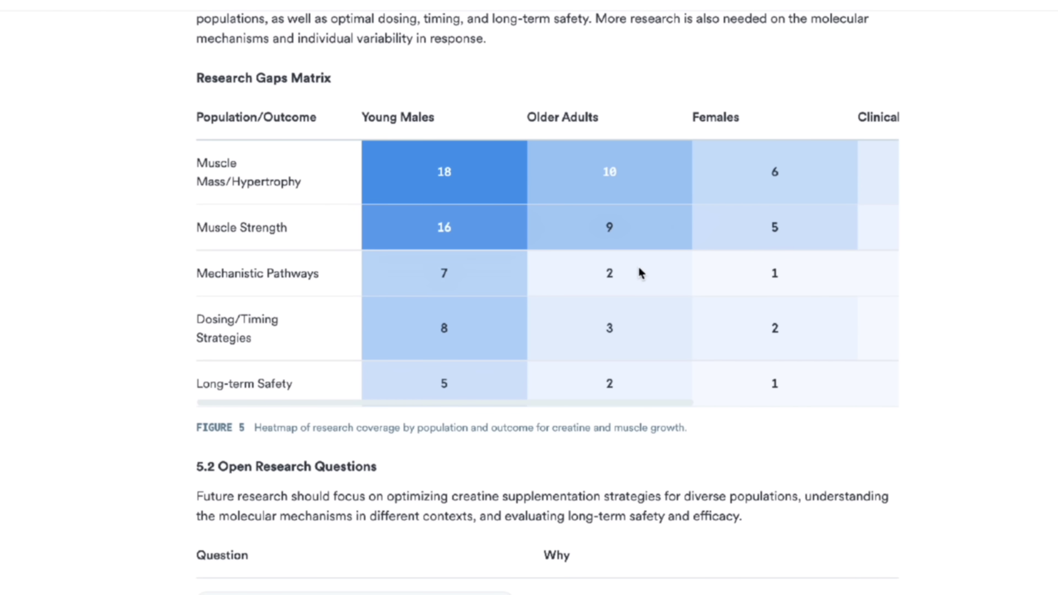
pyautogui.scroll(-1, 640, 273)
pyautogui.hscroll(7, 640, 272)
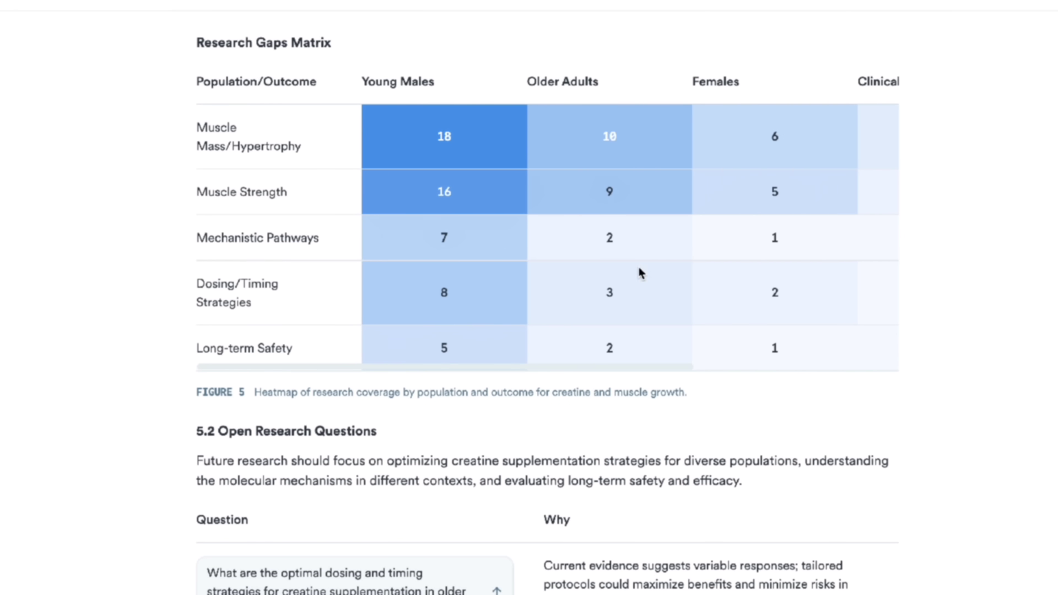
pyautogui.scroll(-10, 571, 265)
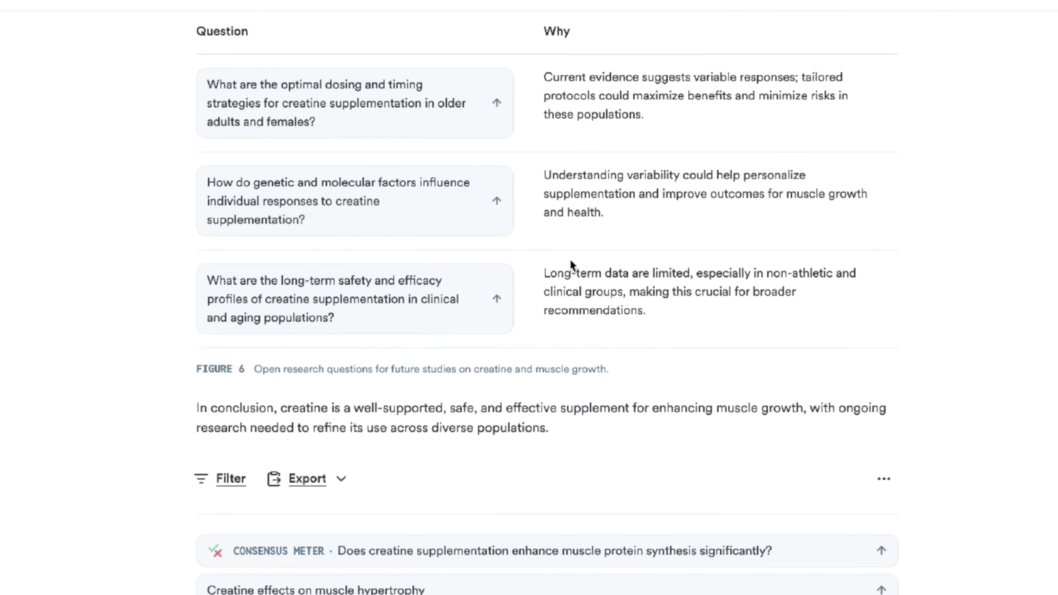
# Scroll past the follow-up questions through the ranked creatine Results list to result 40
pyautogui.scroll(-7, 570, 262)
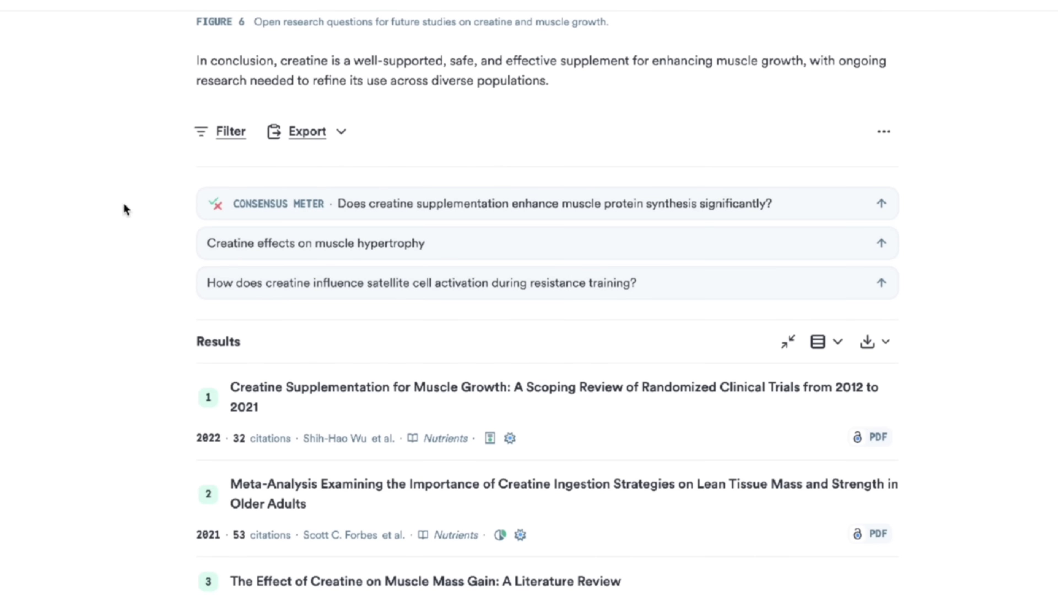
pyautogui.scroll(-6, 95, 267)
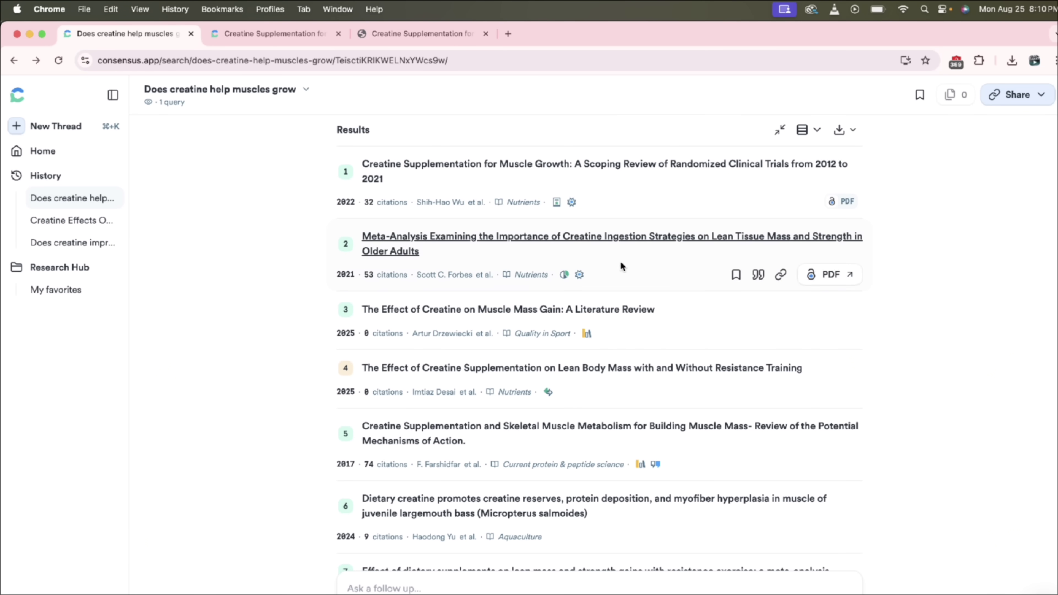
pyautogui.scroll(-1, 955, 435)
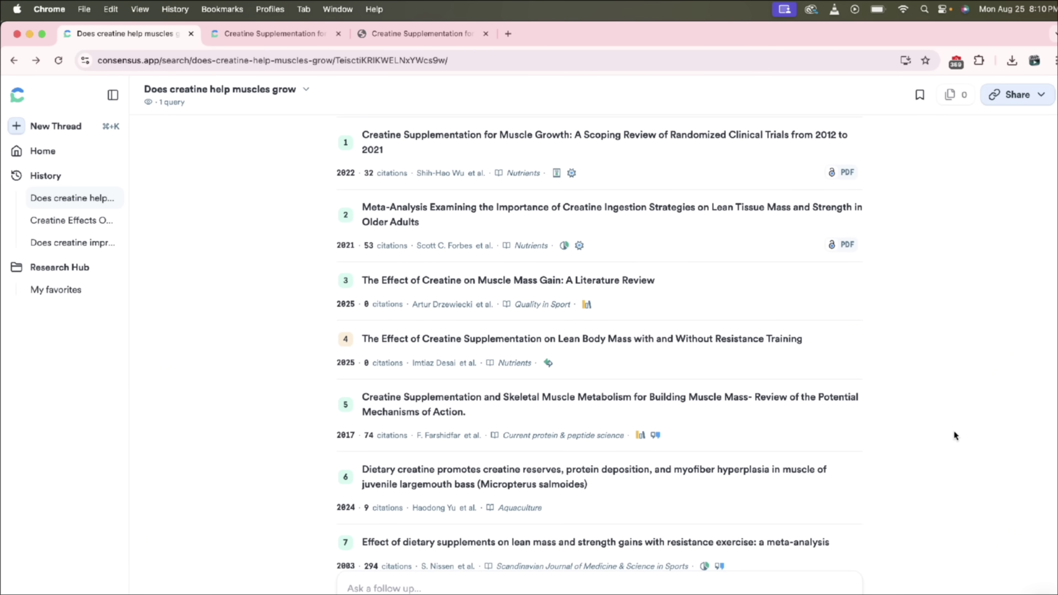
pyautogui.scroll(-6, 954, 434)
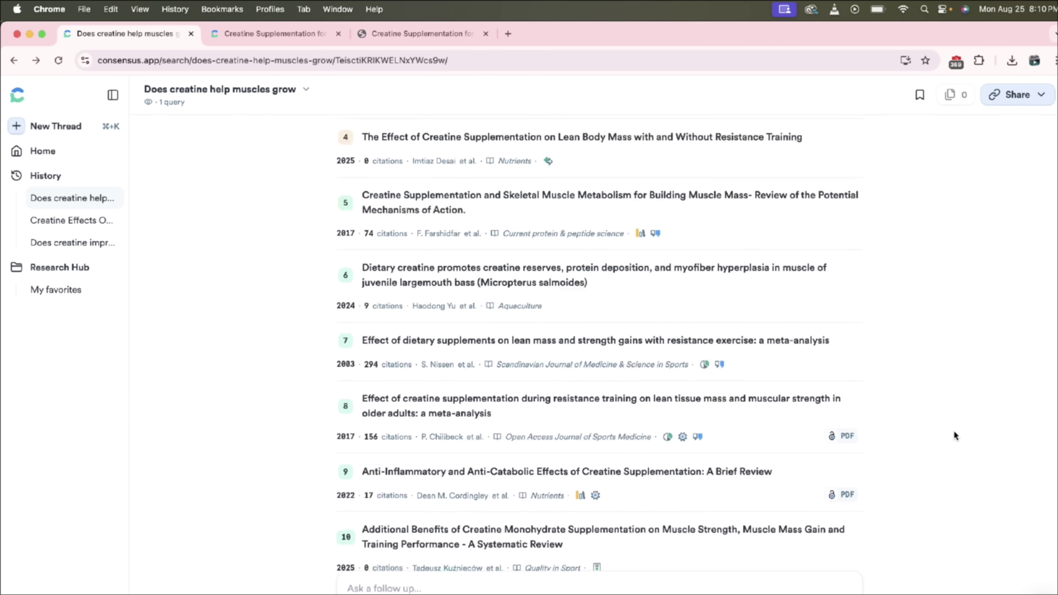
pyautogui.scroll(-15, 955, 435)
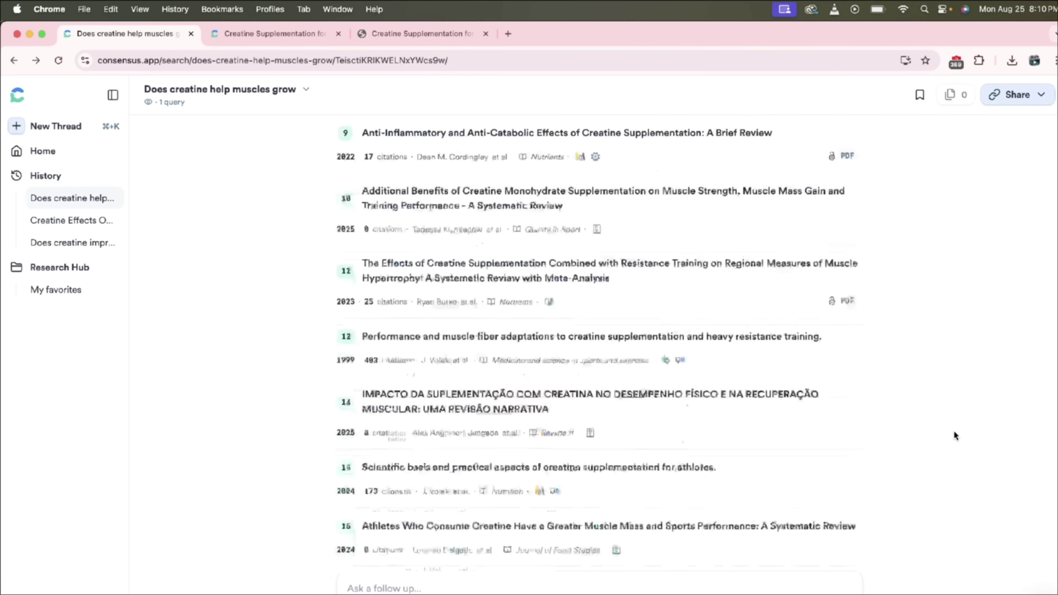
pyautogui.scroll(-20, 954, 432)
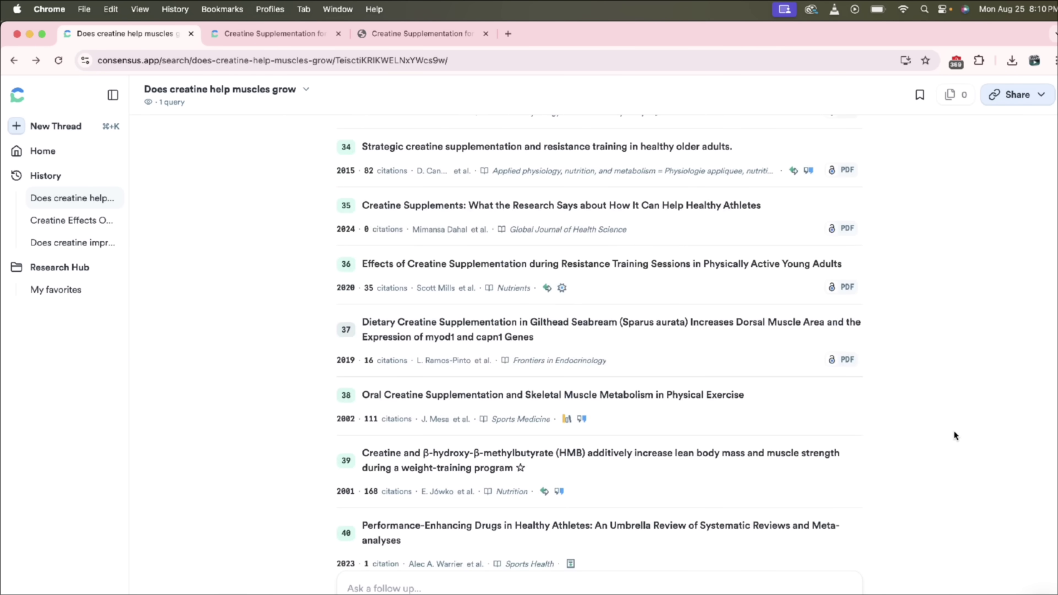